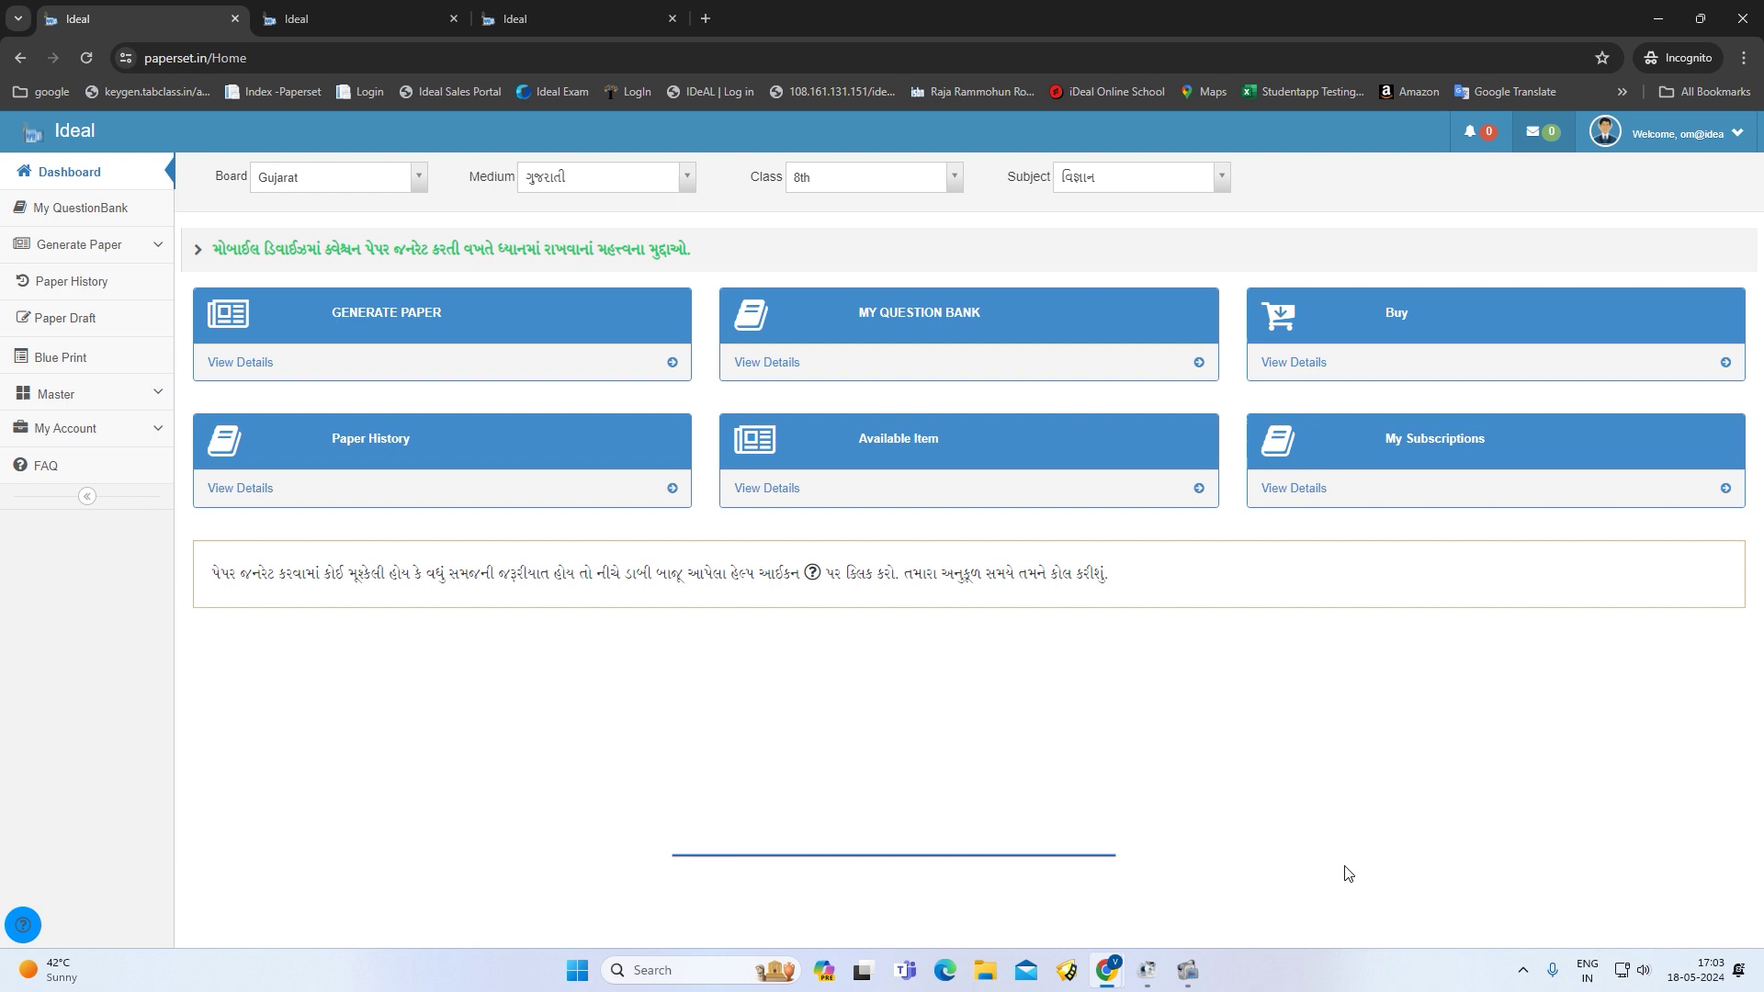
# Save the Gujarat board class 8th science paper as a draft, then go back to the dashboard
pyautogui.click(340, 9)
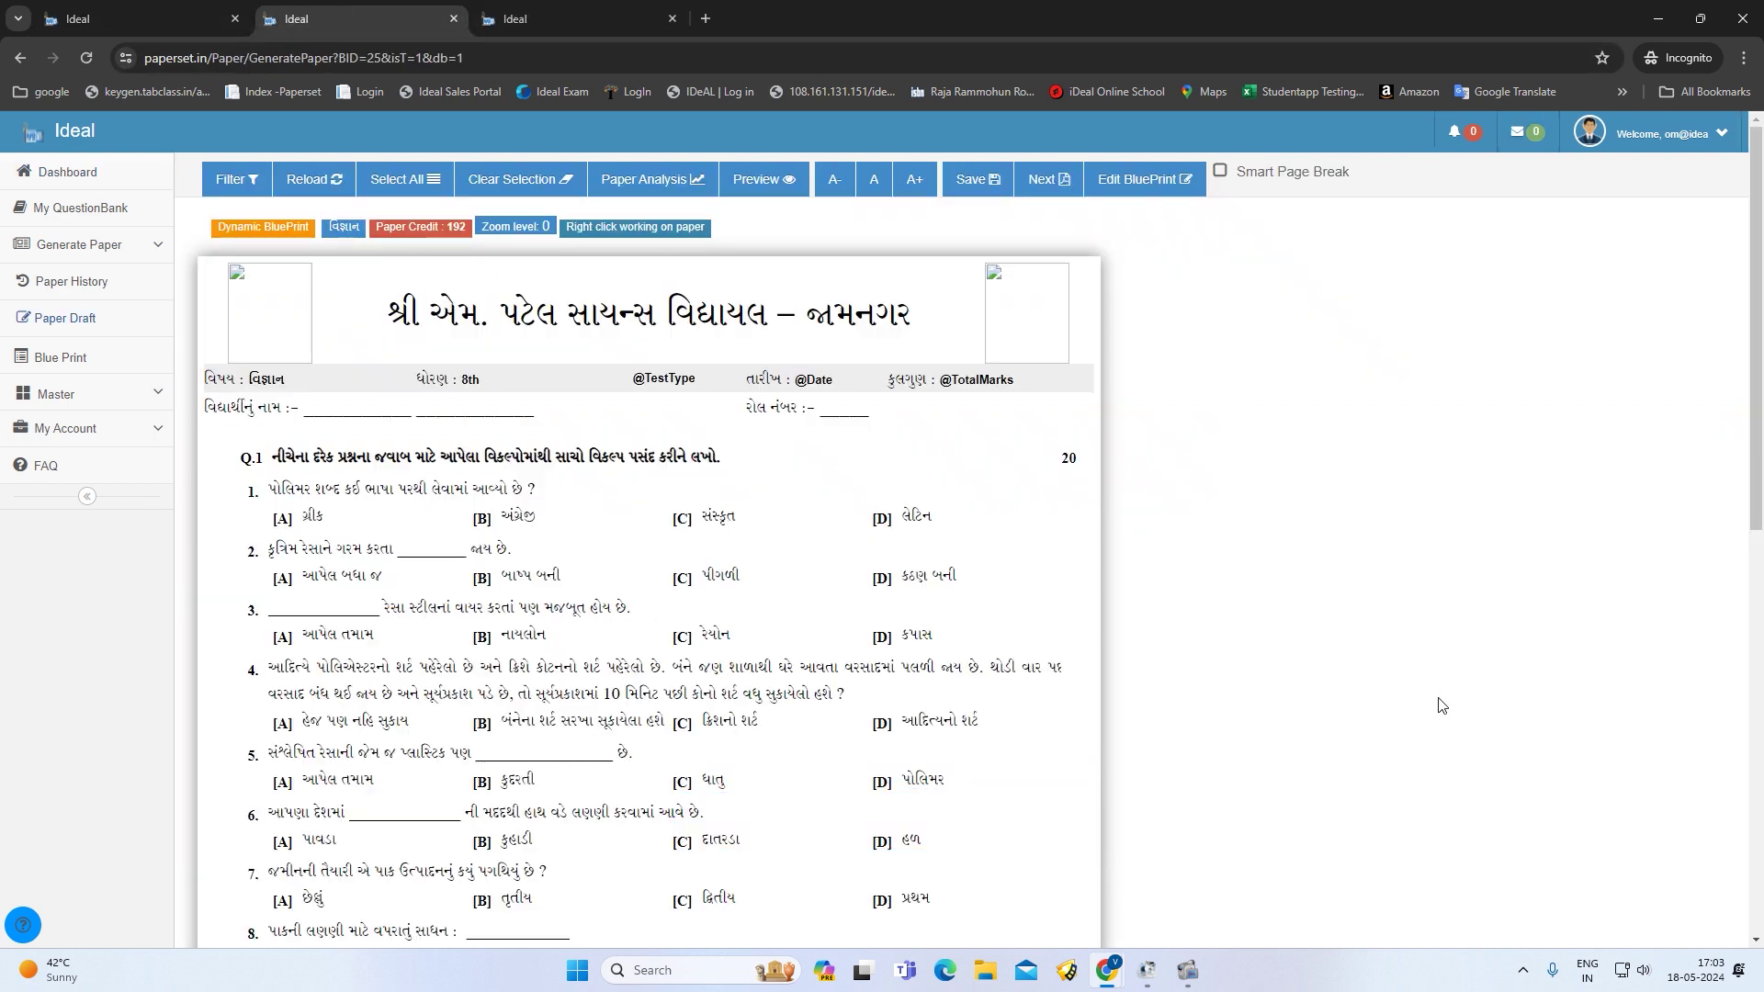
pyautogui.click(962, 181)
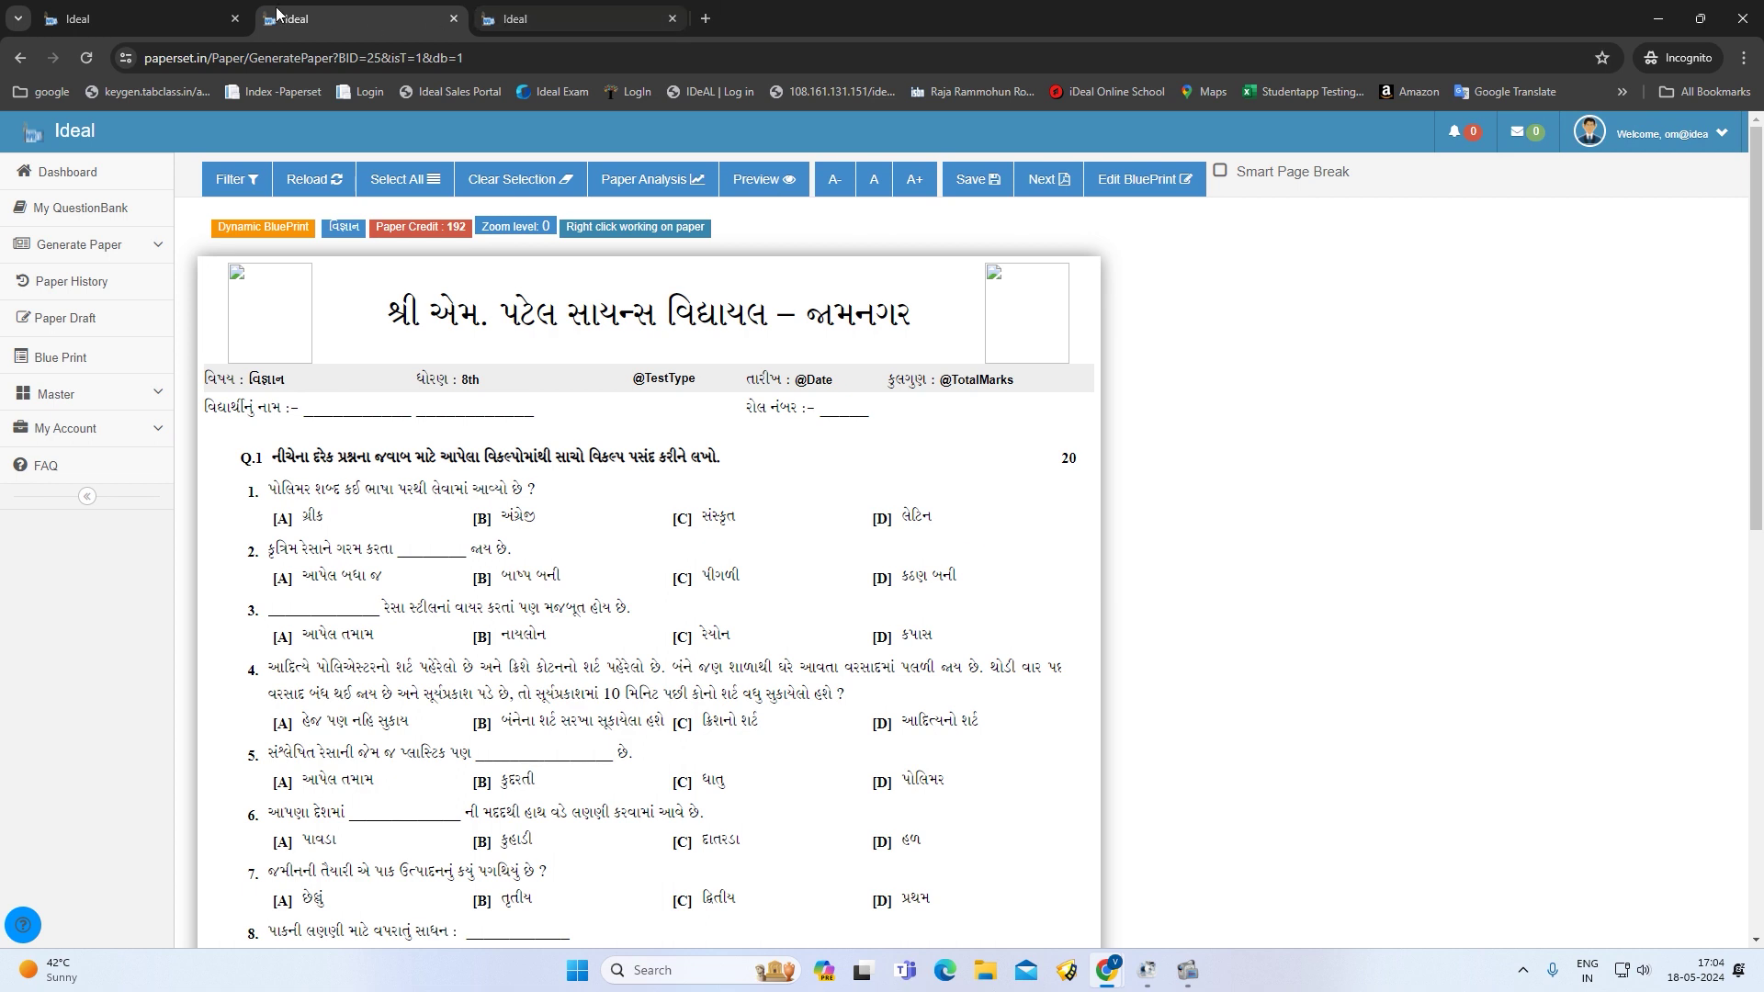
pyautogui.click(173, 13)
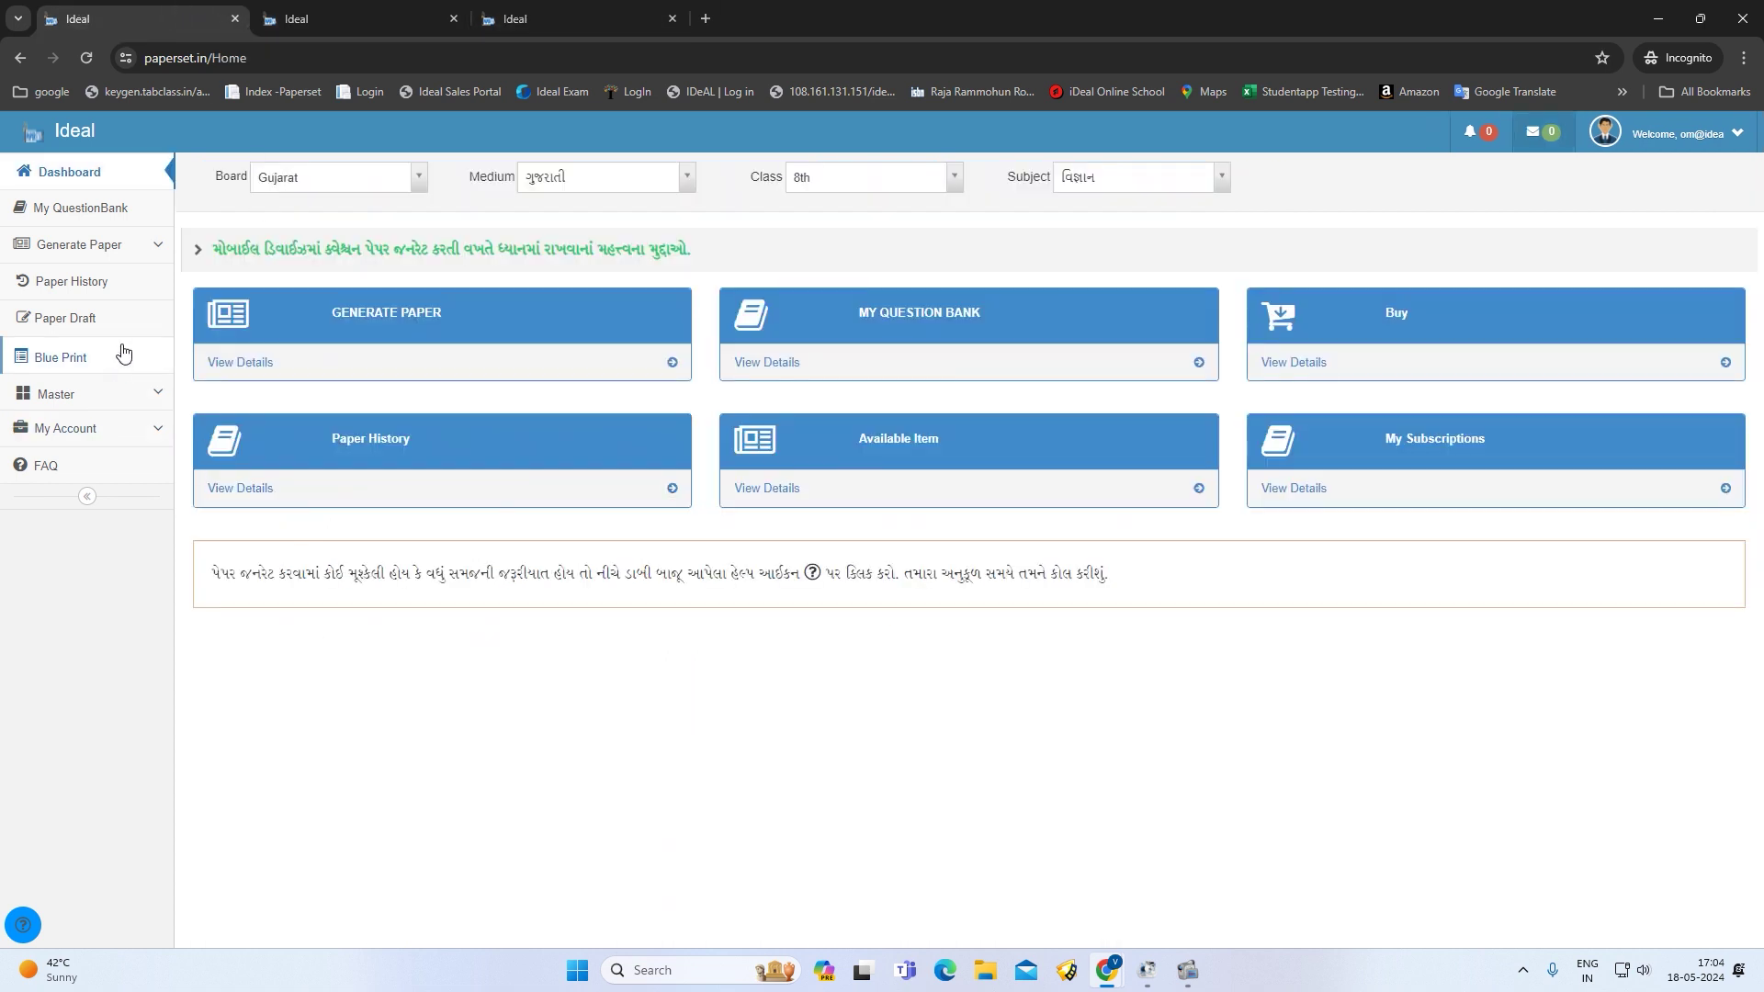
# Switch to the Paper Draft tab listing the five saved drafts
pyautogui.click(595, 11)
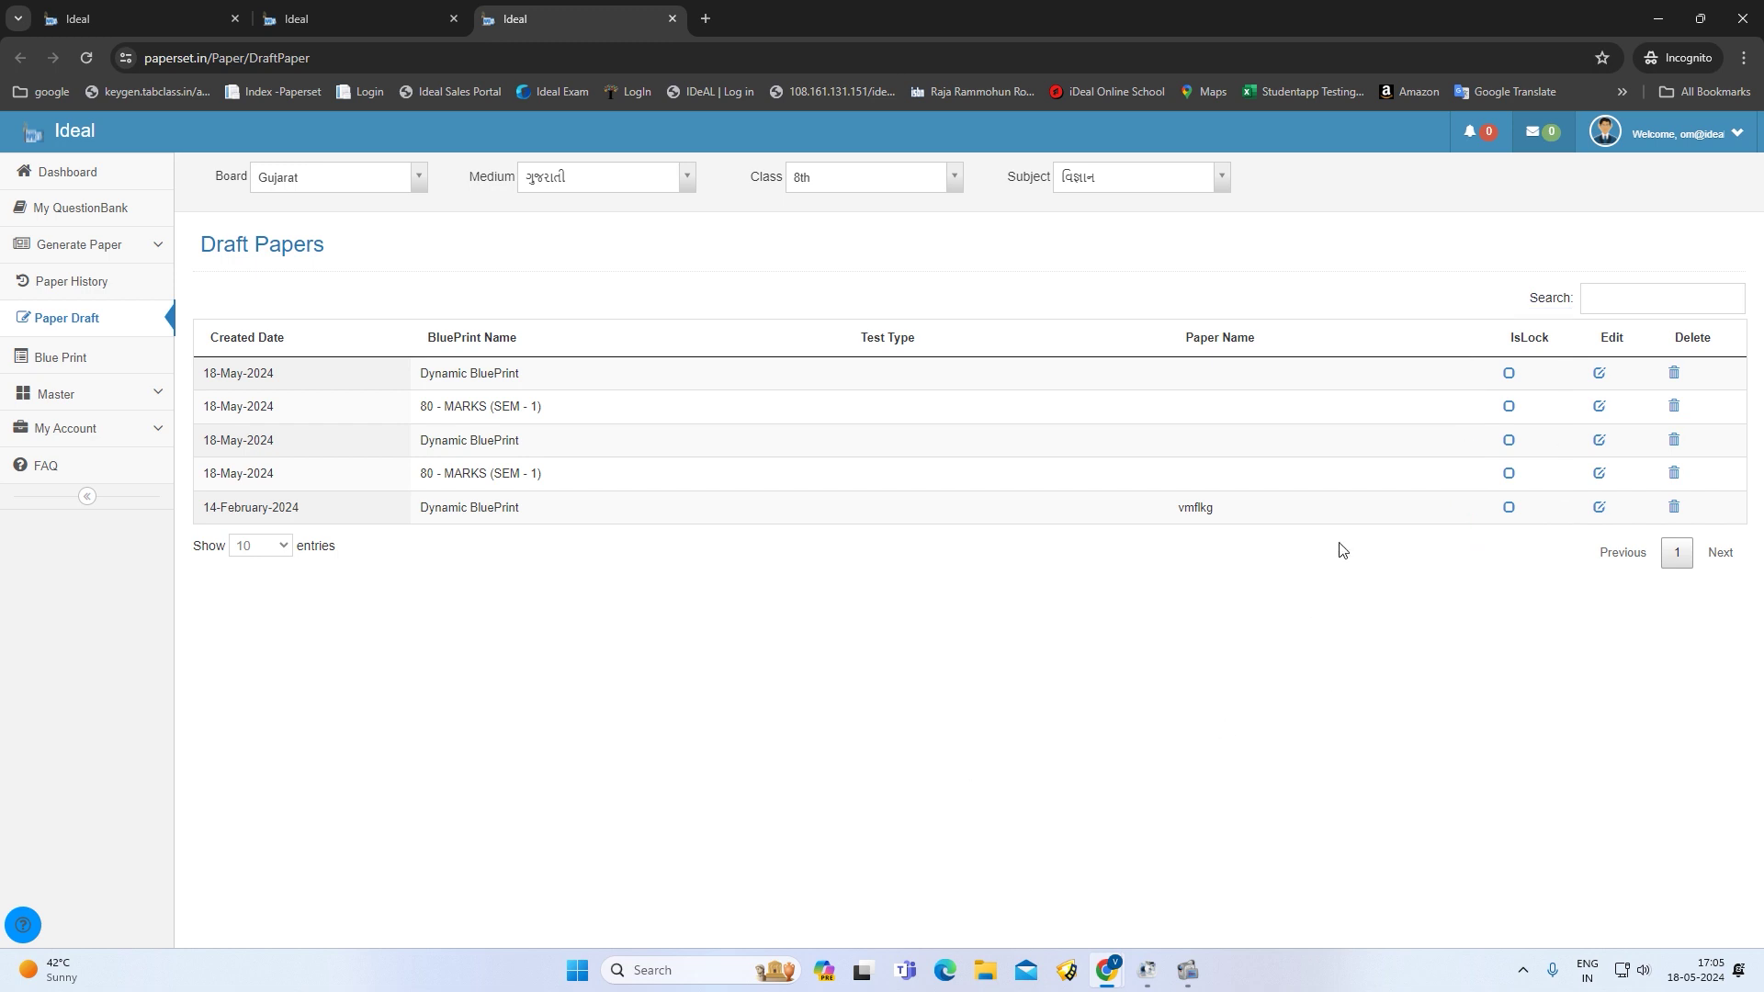
# Turn on IsLock for the row-3 80 - MARKS (SEM - 1) draft and the top Dynamic BluePrint draft
pyautogui.click(1509, 444)
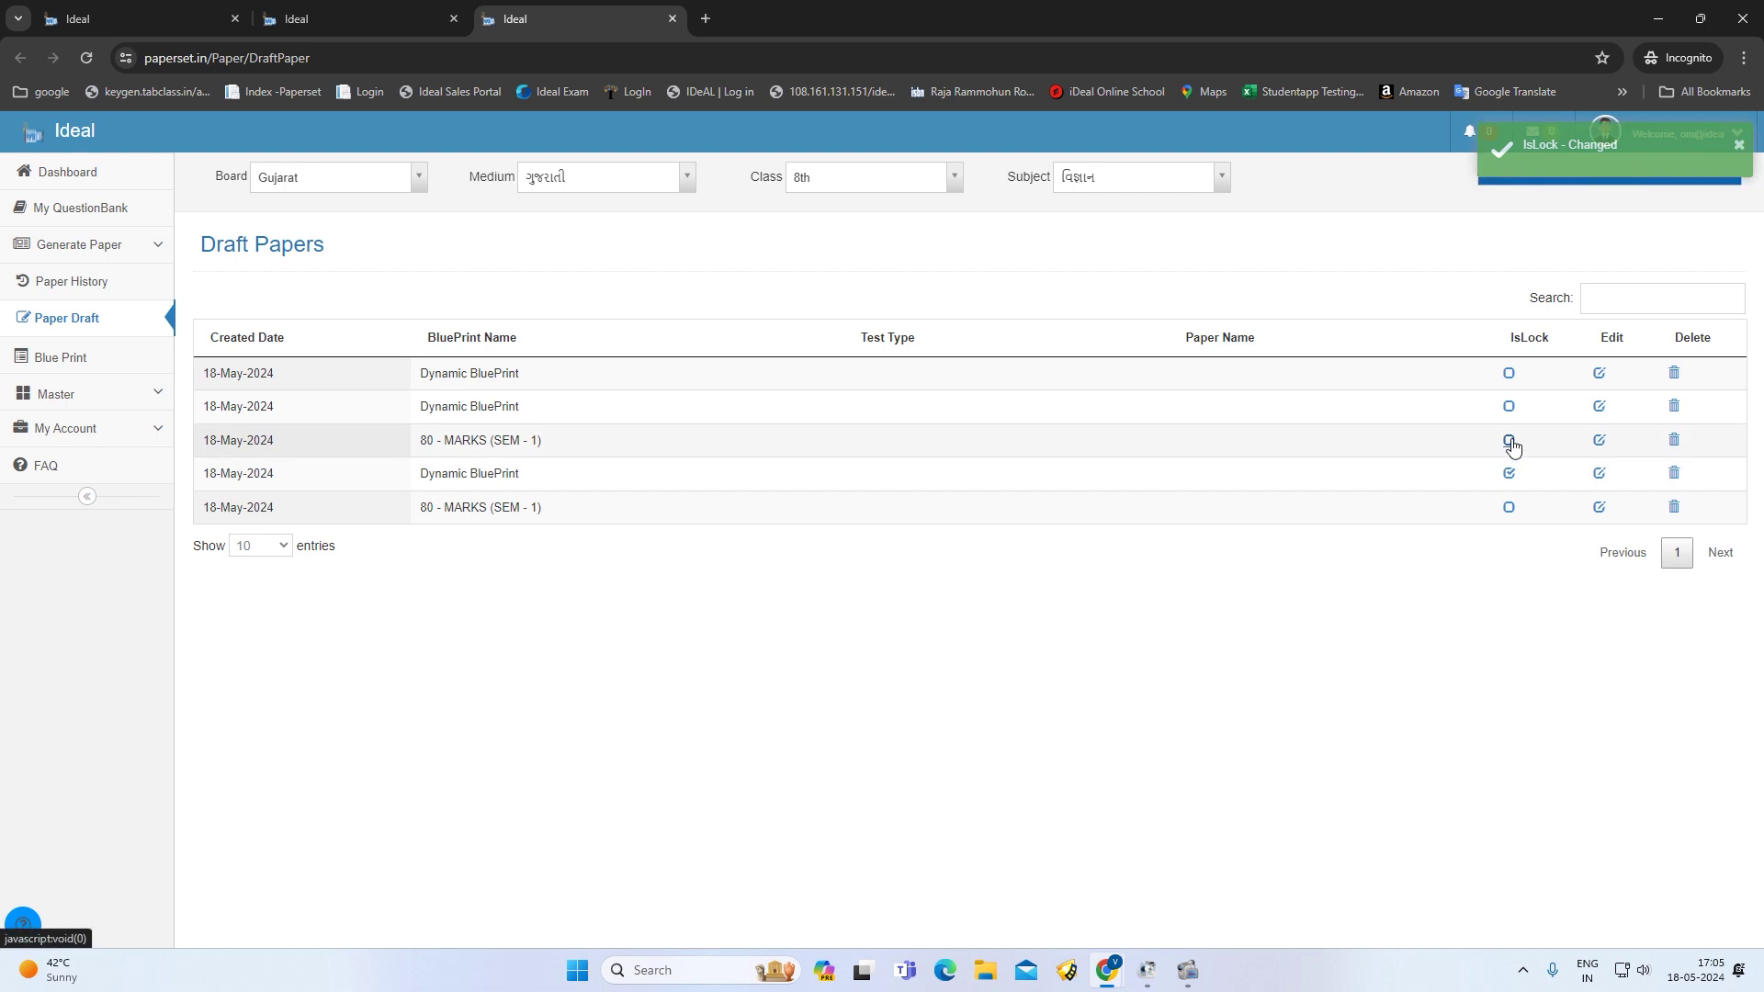
pyautogui.click(1510, 443)
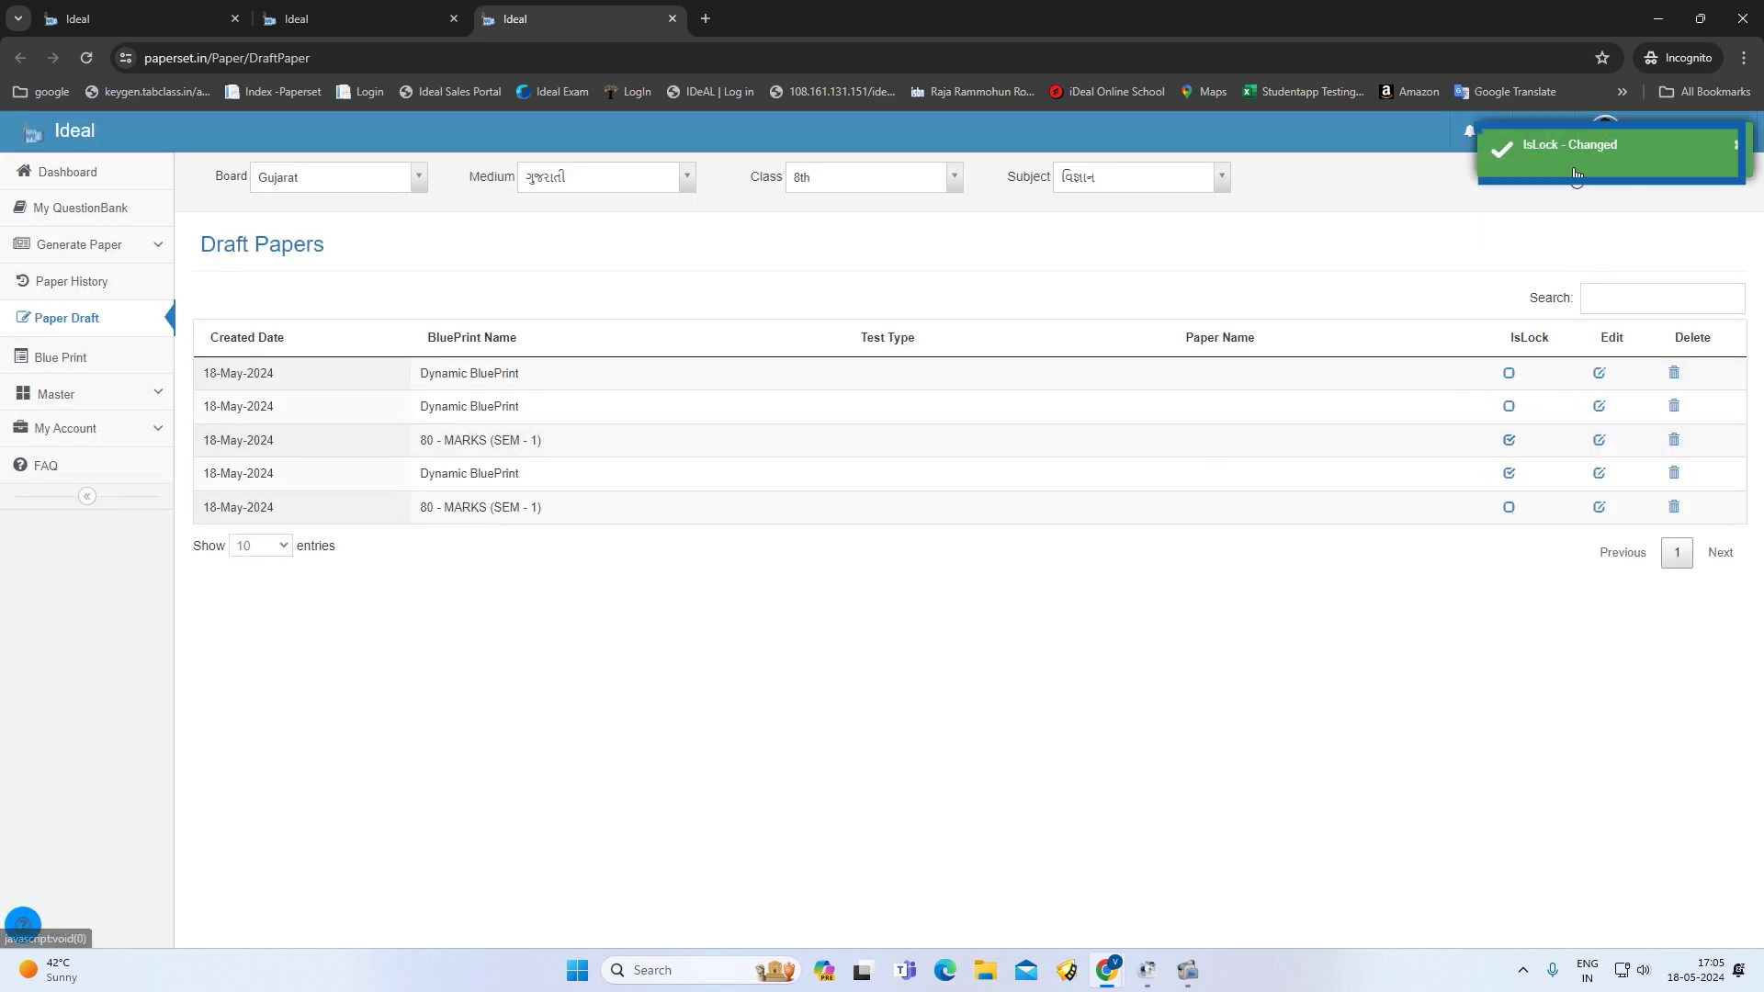
pyautogui.click(1509, 374)
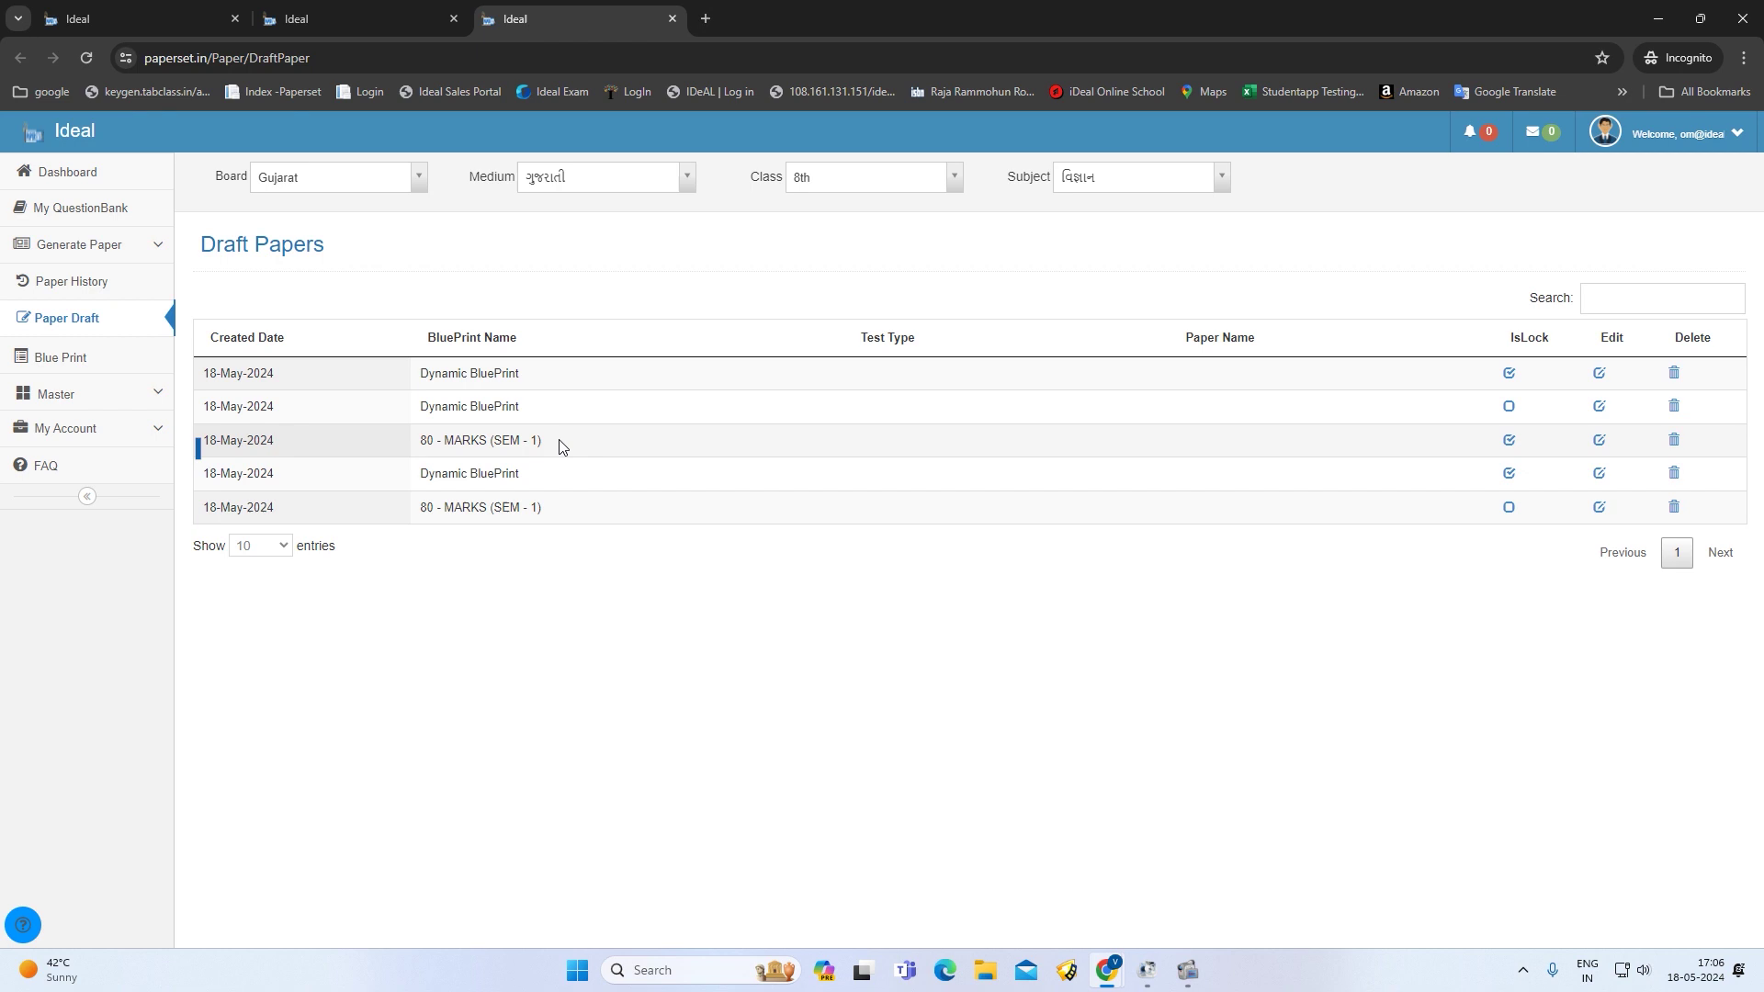
# Open the row-3 80 - MARKS (SEM - 1) draft and reload questions 2, 7 and a fill-in-the-blank question
pyautogui.click(1599, 441)
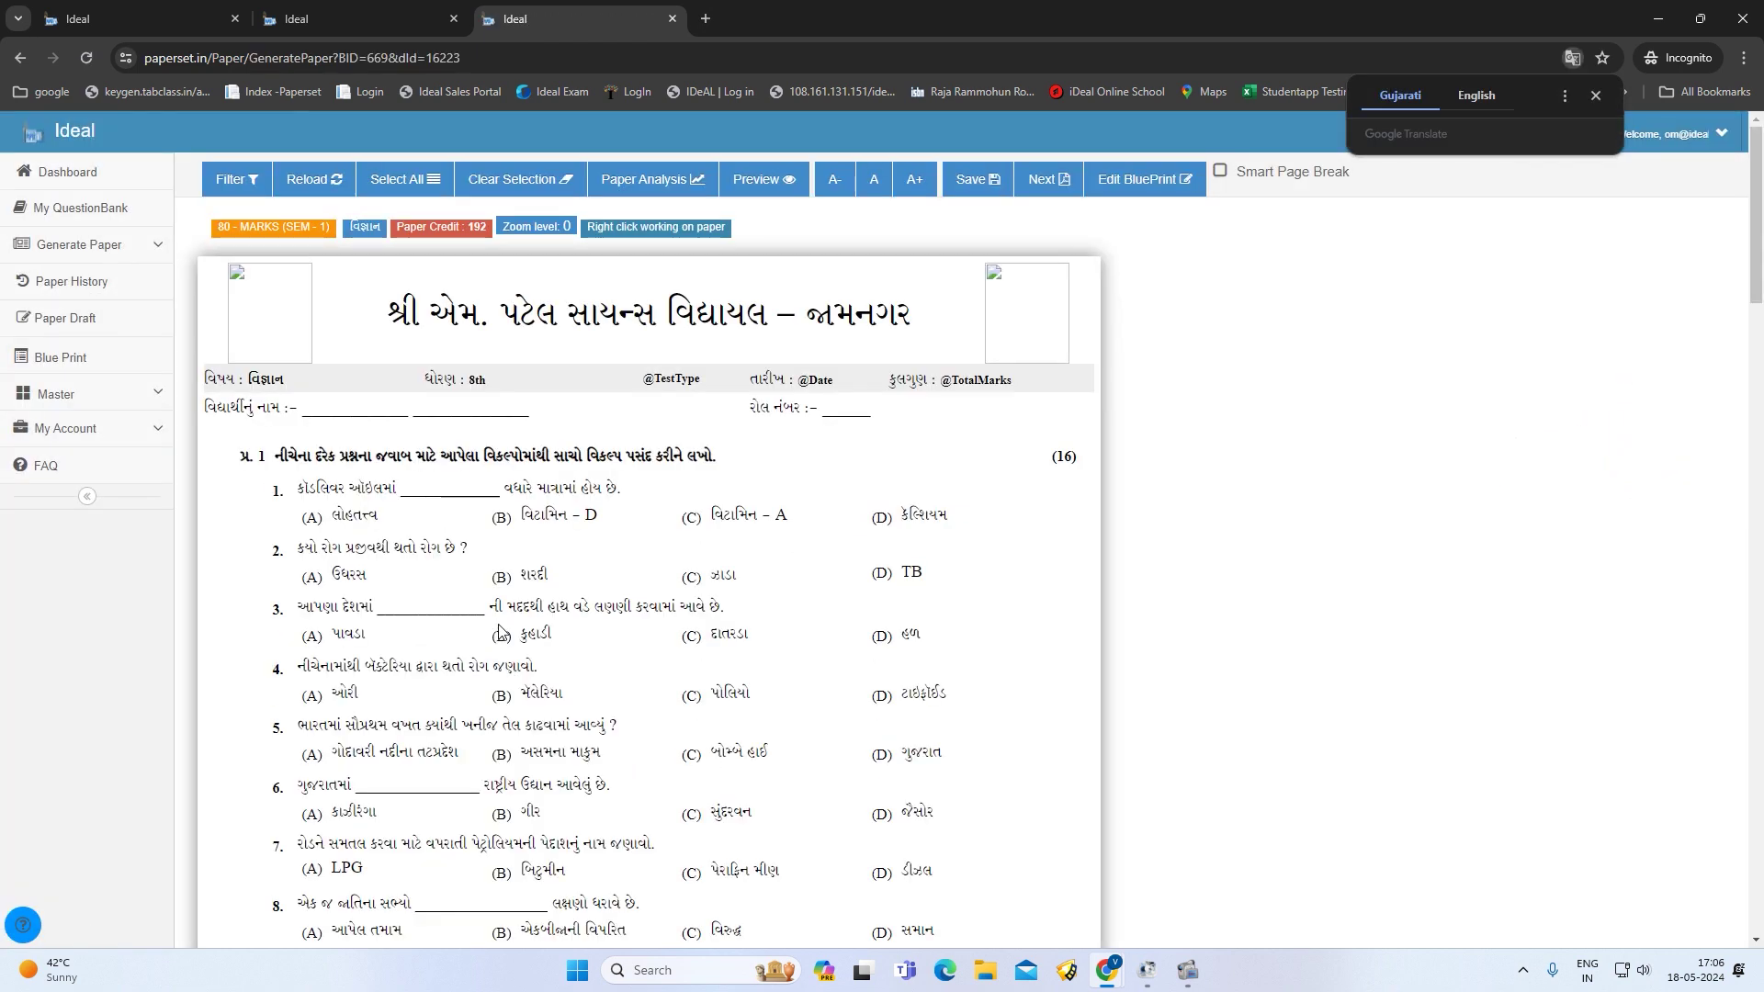
pyautogui.scroll(-1, 501, 633)
pyautogui.rightClick(531, 502)
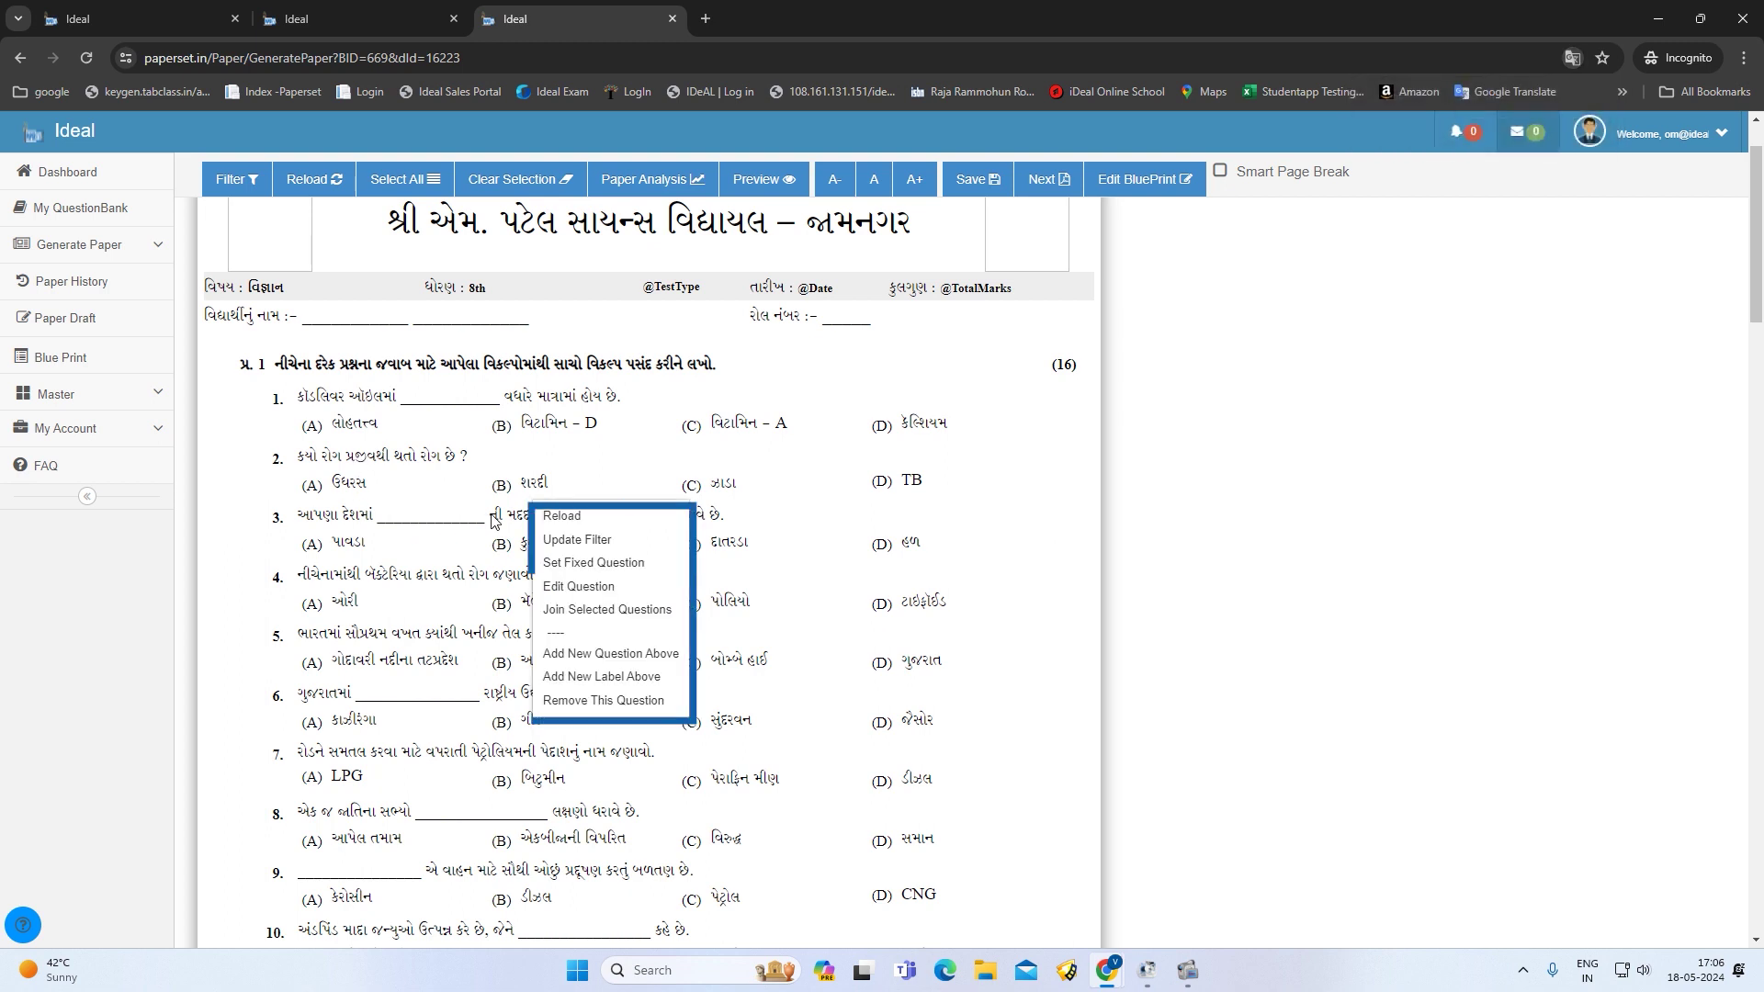
pyautogui.click(560, 516)
pyautogui.scroll(-1, 318, 621)
pyautogui.rightClick(319, 621)
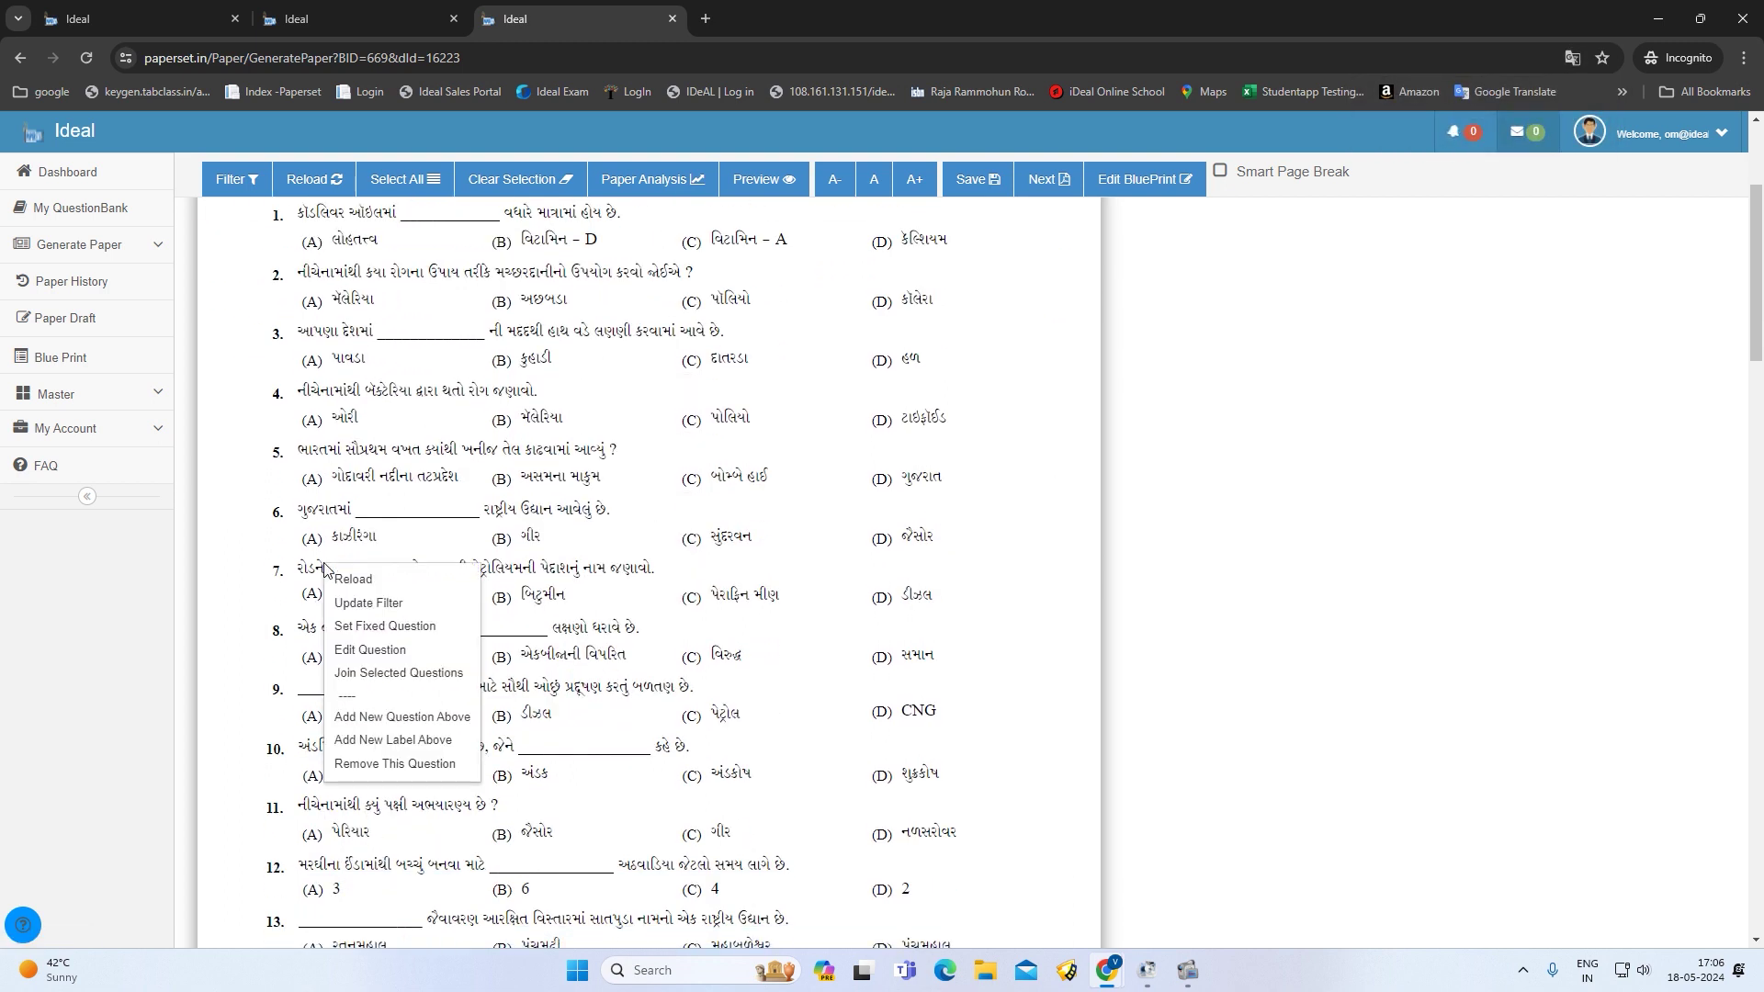
pyautogui.click(368, 588)
pyautogui.scroll(-3, 326, 668)
pyautogui.scroll(-3, 328, 670)
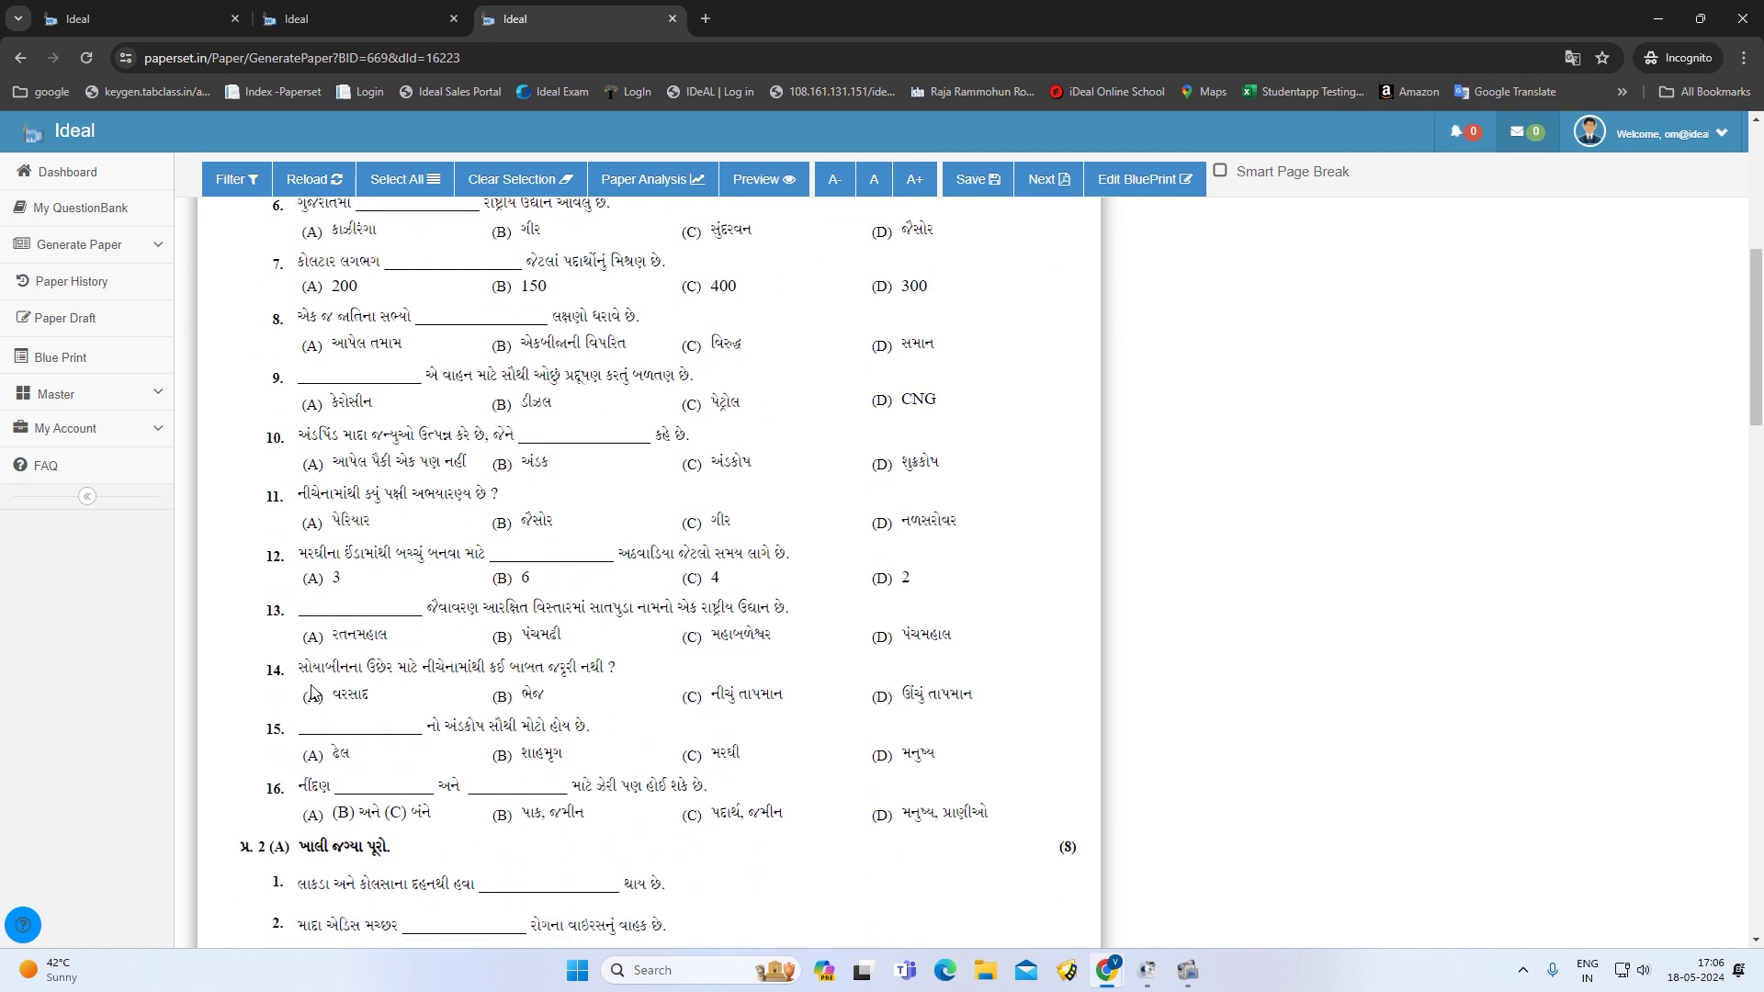
pyautogui.rightClick(321, 627)
pyautogui.click(355, 606)
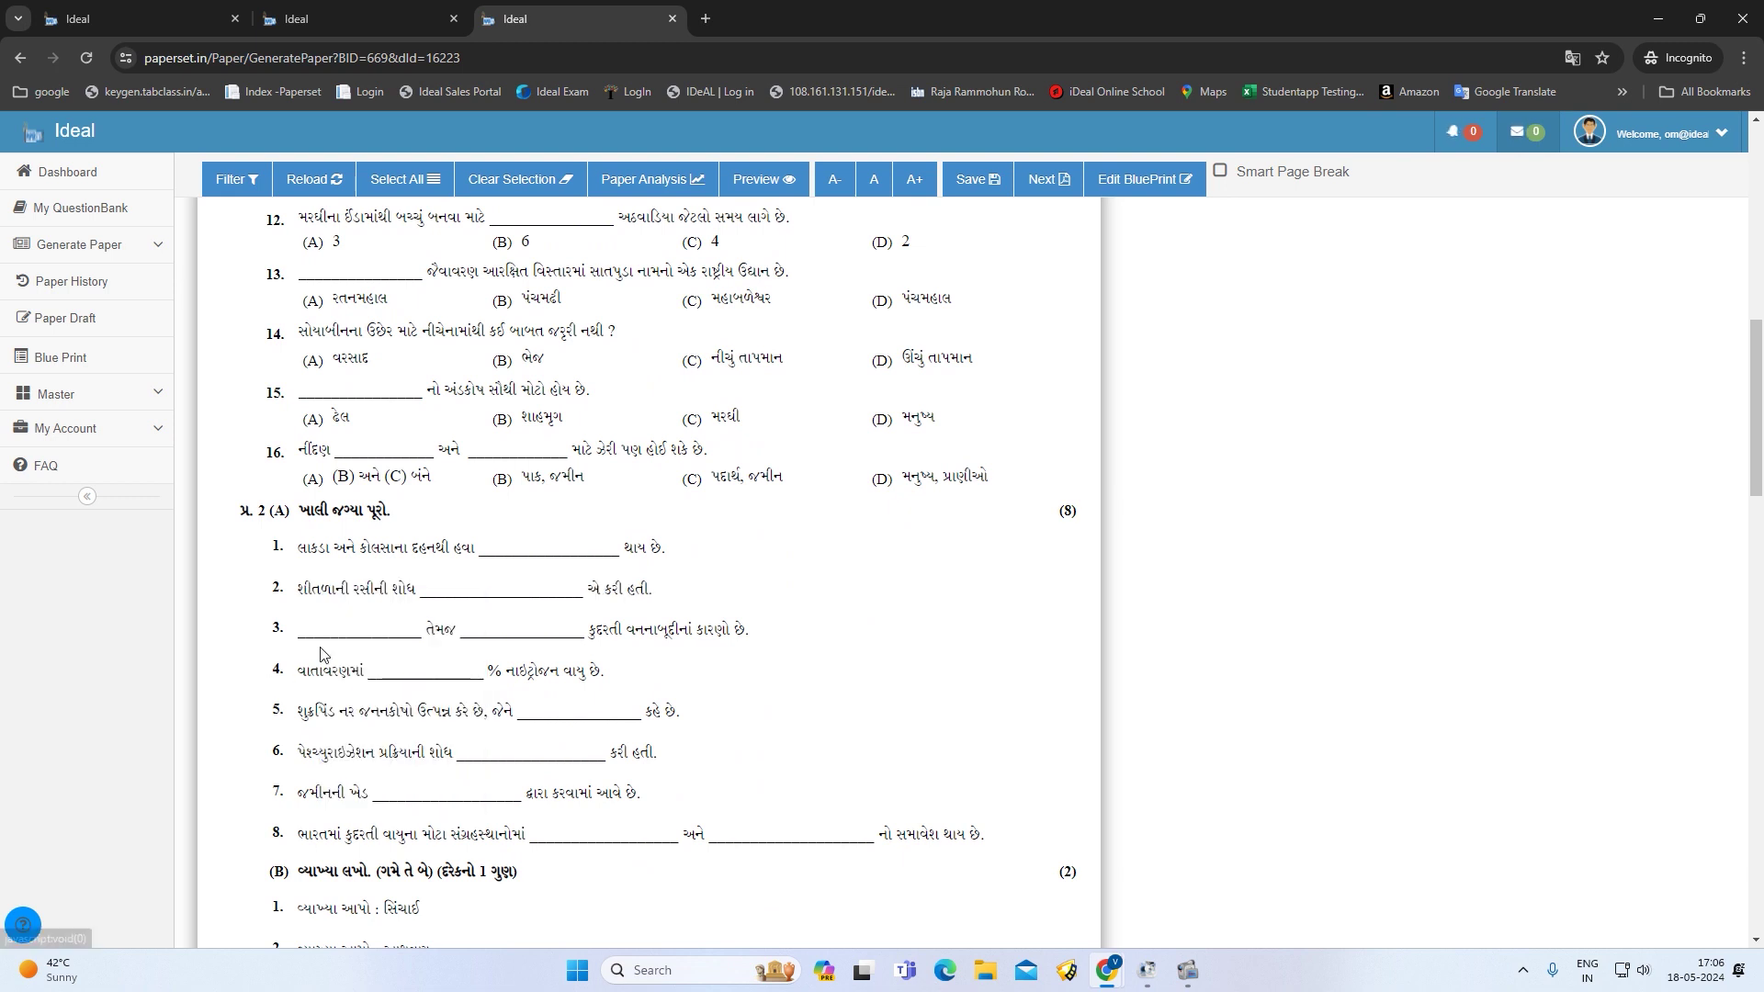
pyautogui.scroll(-1, 354, 606)
# Save the edited paper as a draft and return to the home dashboard
pyautogui.click(991, 183)
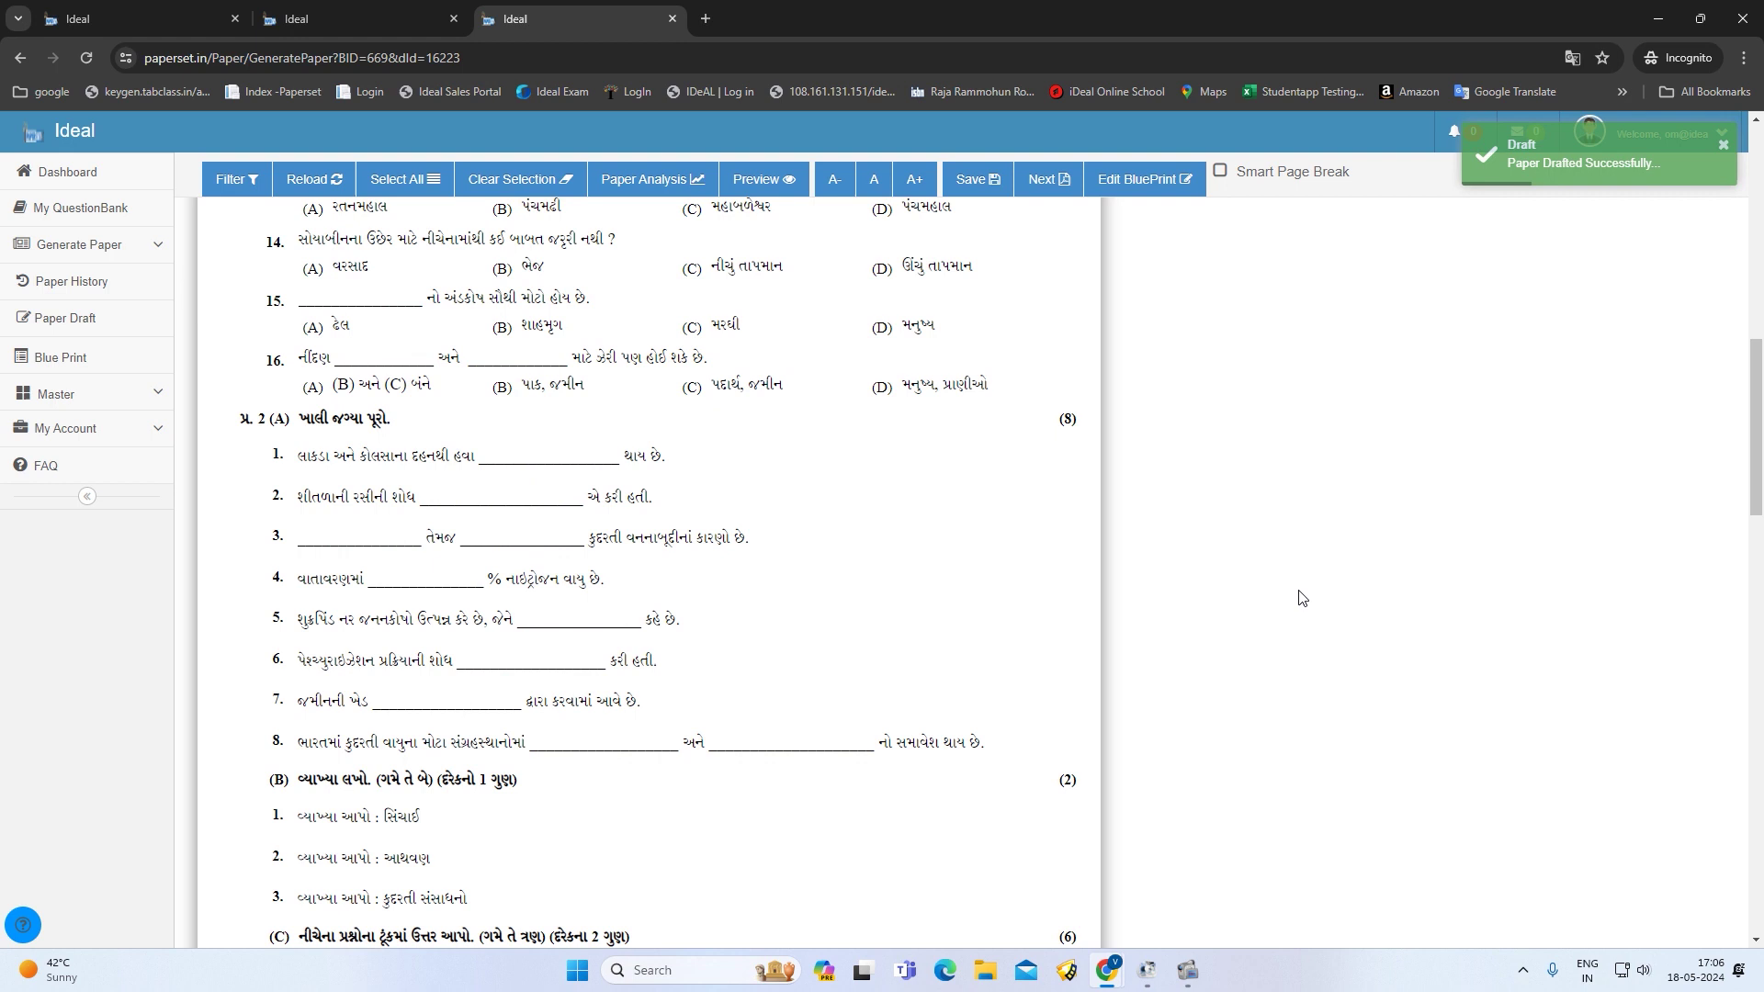
pyautogui.click(382, 11)
pyautogui.click(248, 11)
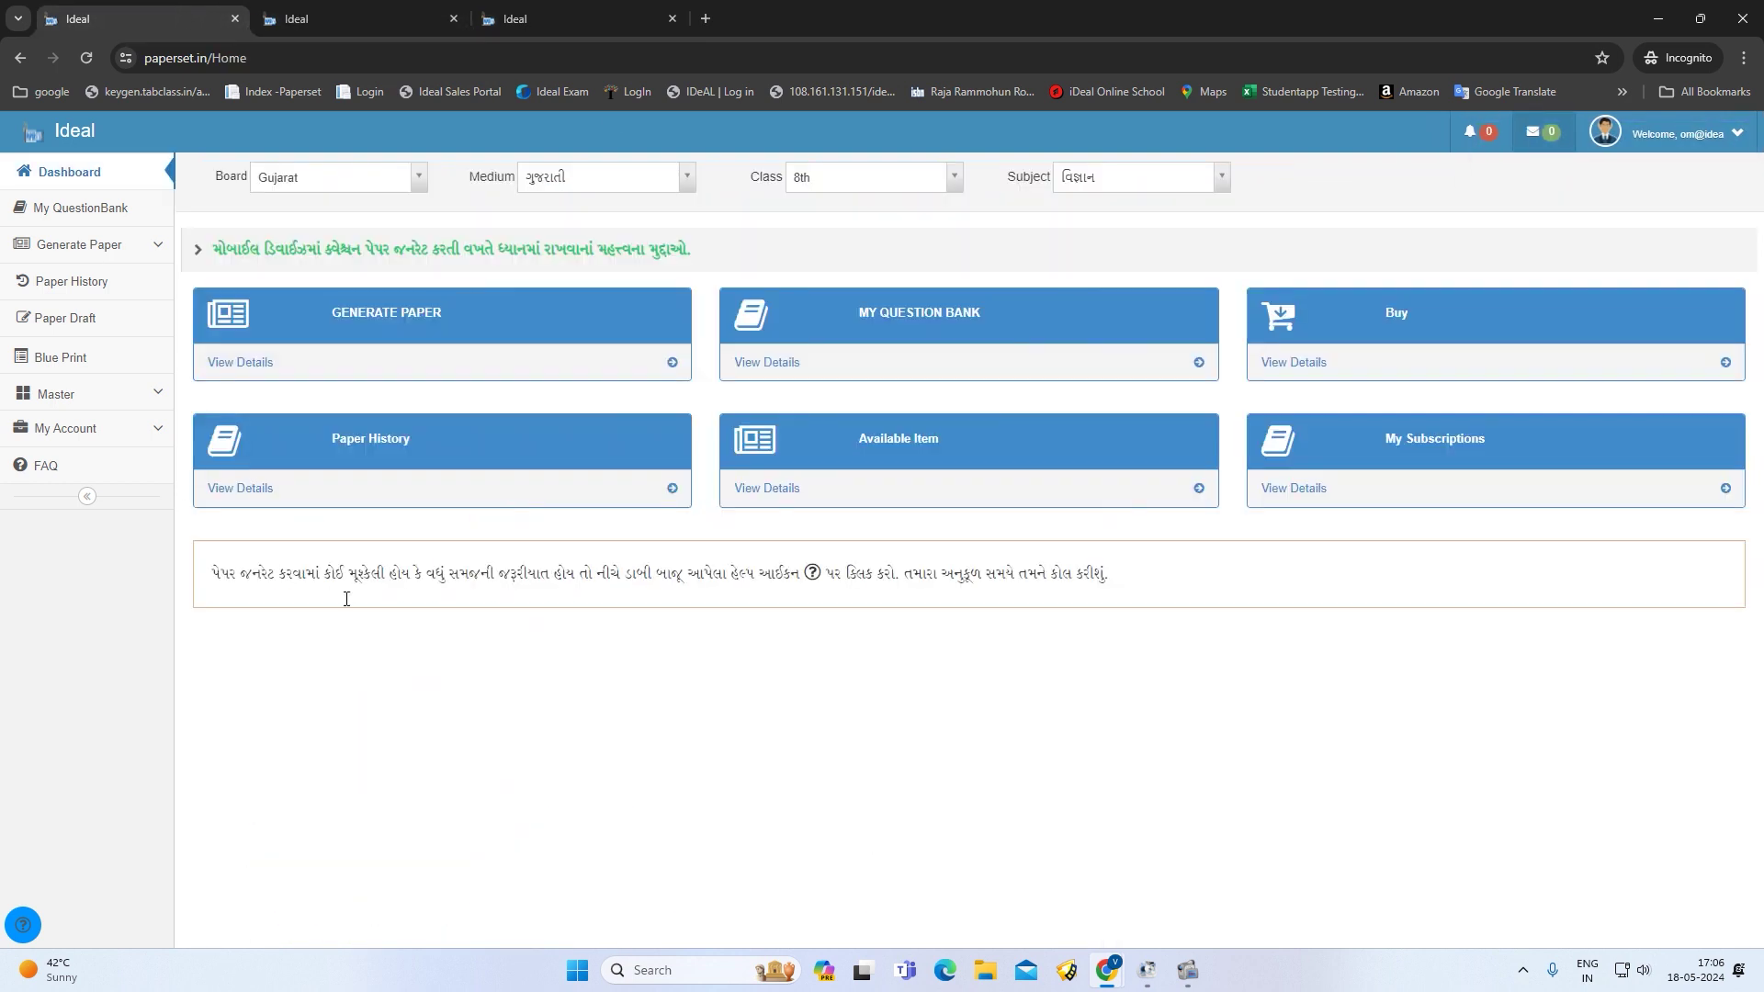
# Open Paper Draft in a new tab and lock the top 80 - MARKS (SEM - 1) draft
pyautogui.middleClick(130, 315)
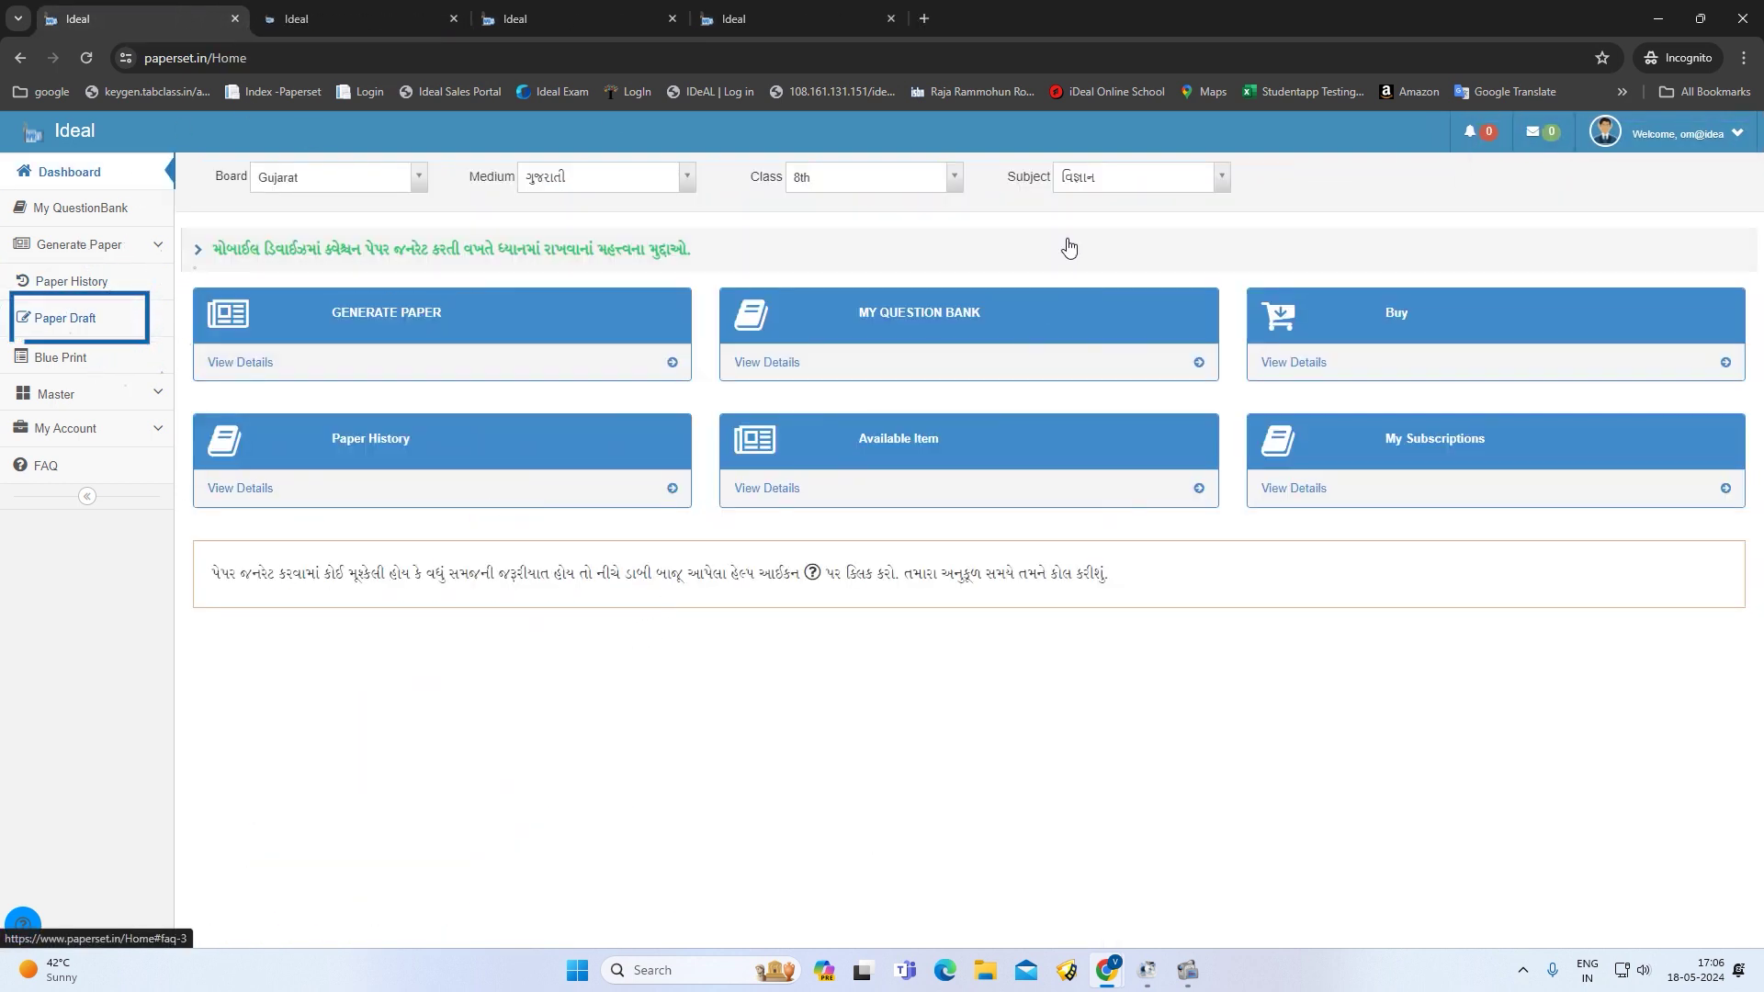
pyautogui.click(319, 9)
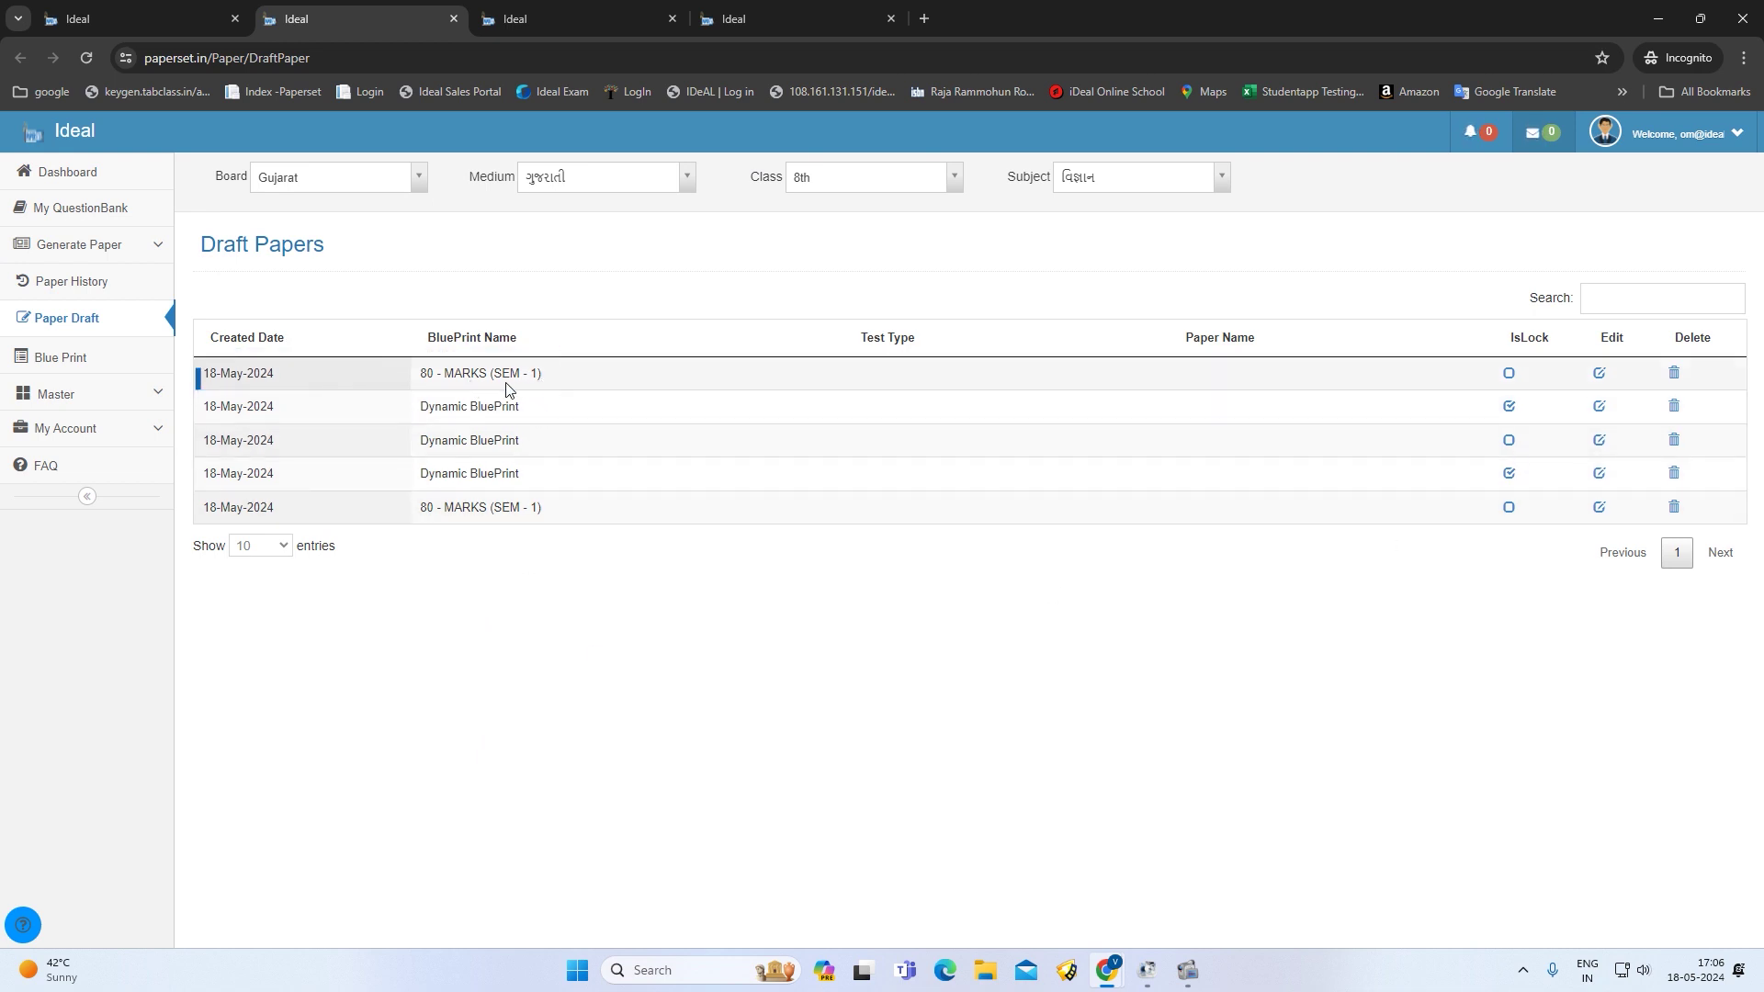
pyautogui.click(1509, 382)
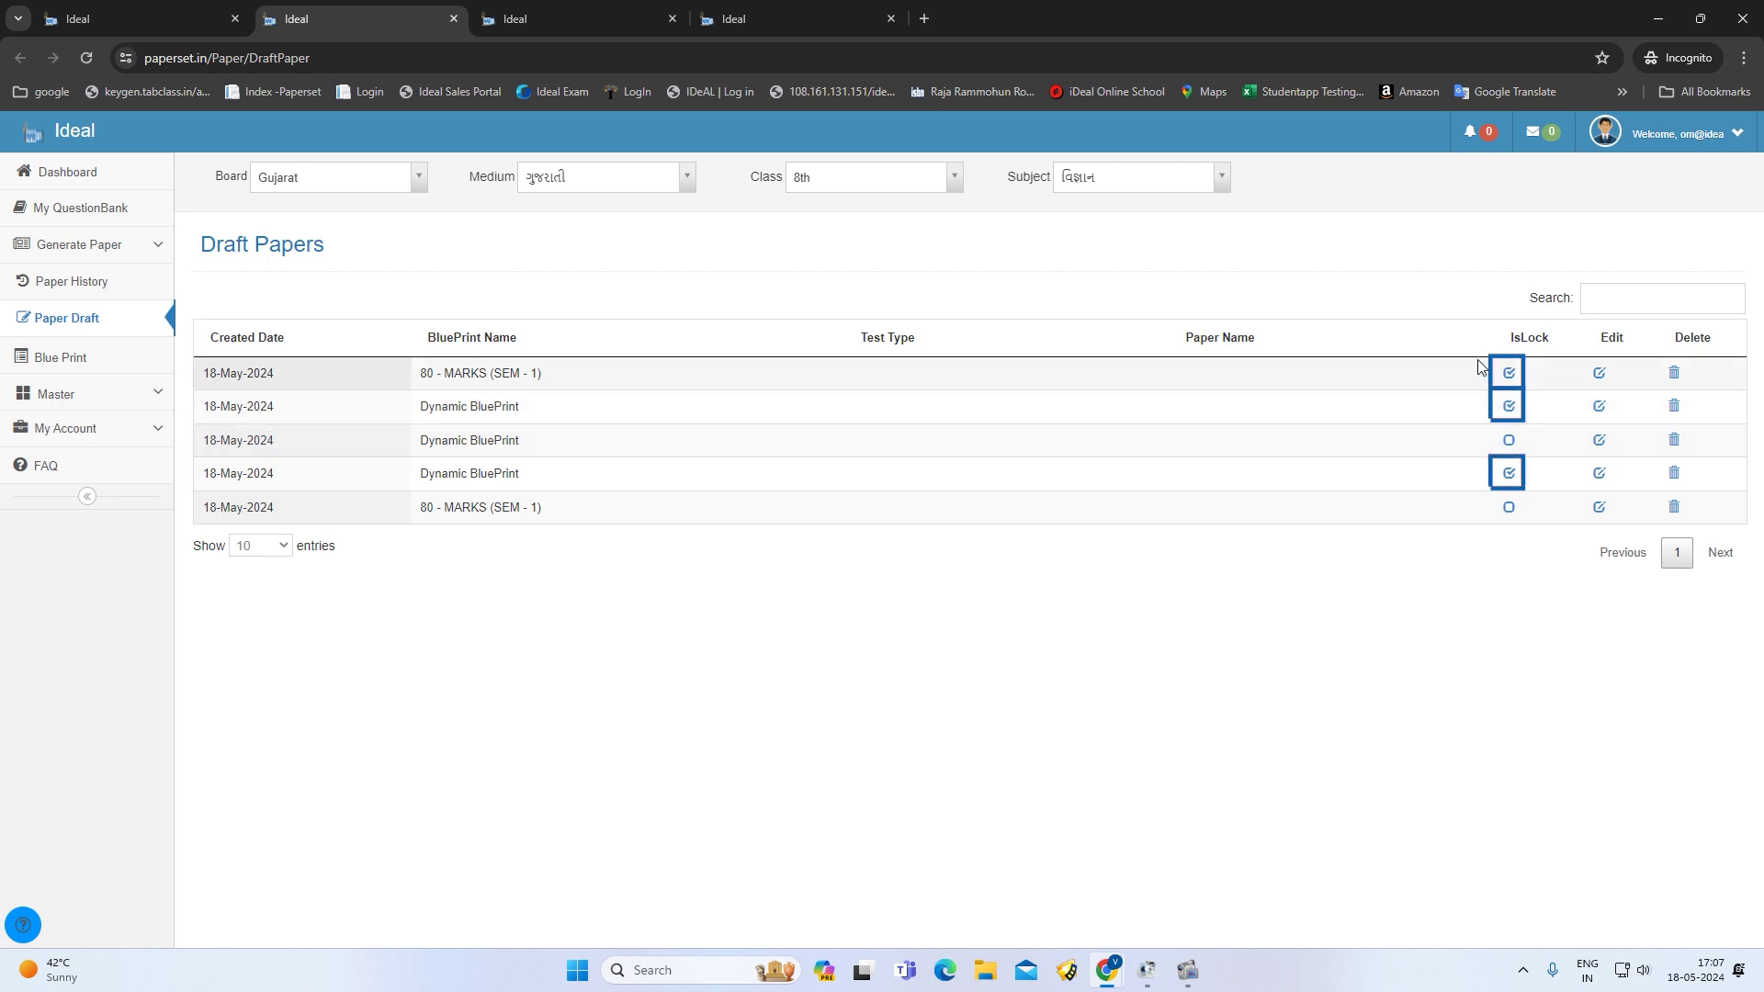
# Unlock the first two drafts, then lock rows 1, 2 and 3, leaving the bottom two unlocked
pyautogui.click(1512, 478)
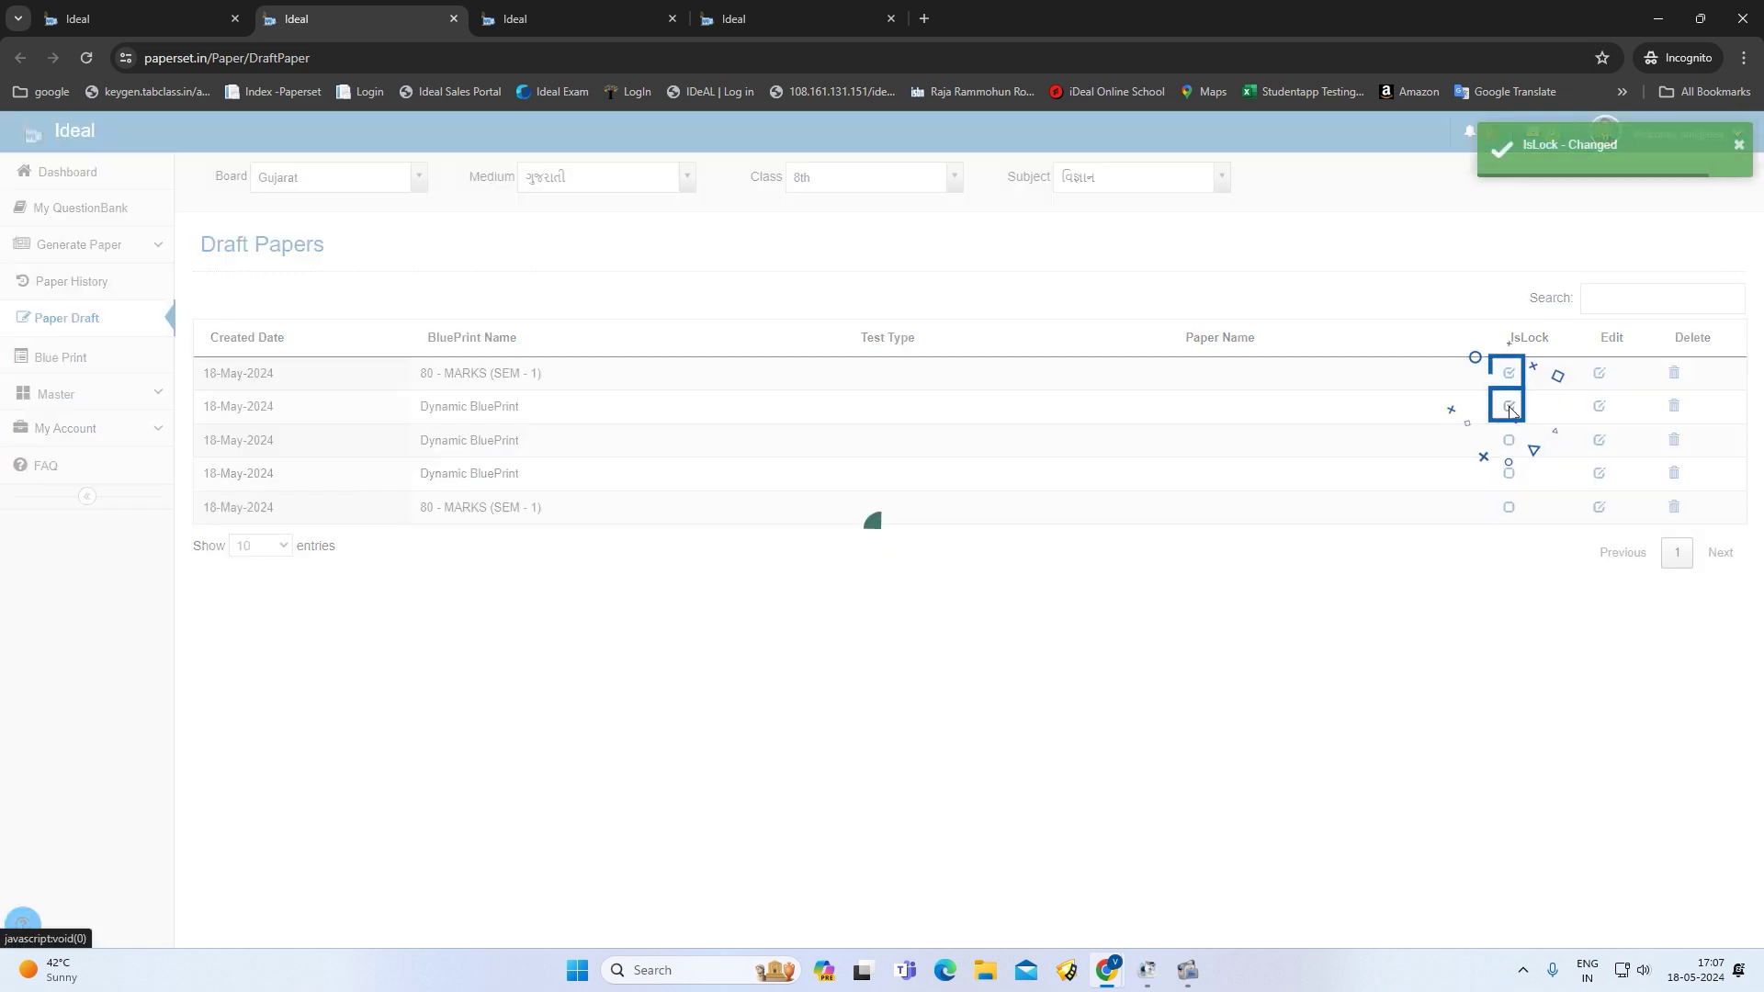
pyautogui.click(1508, 406)
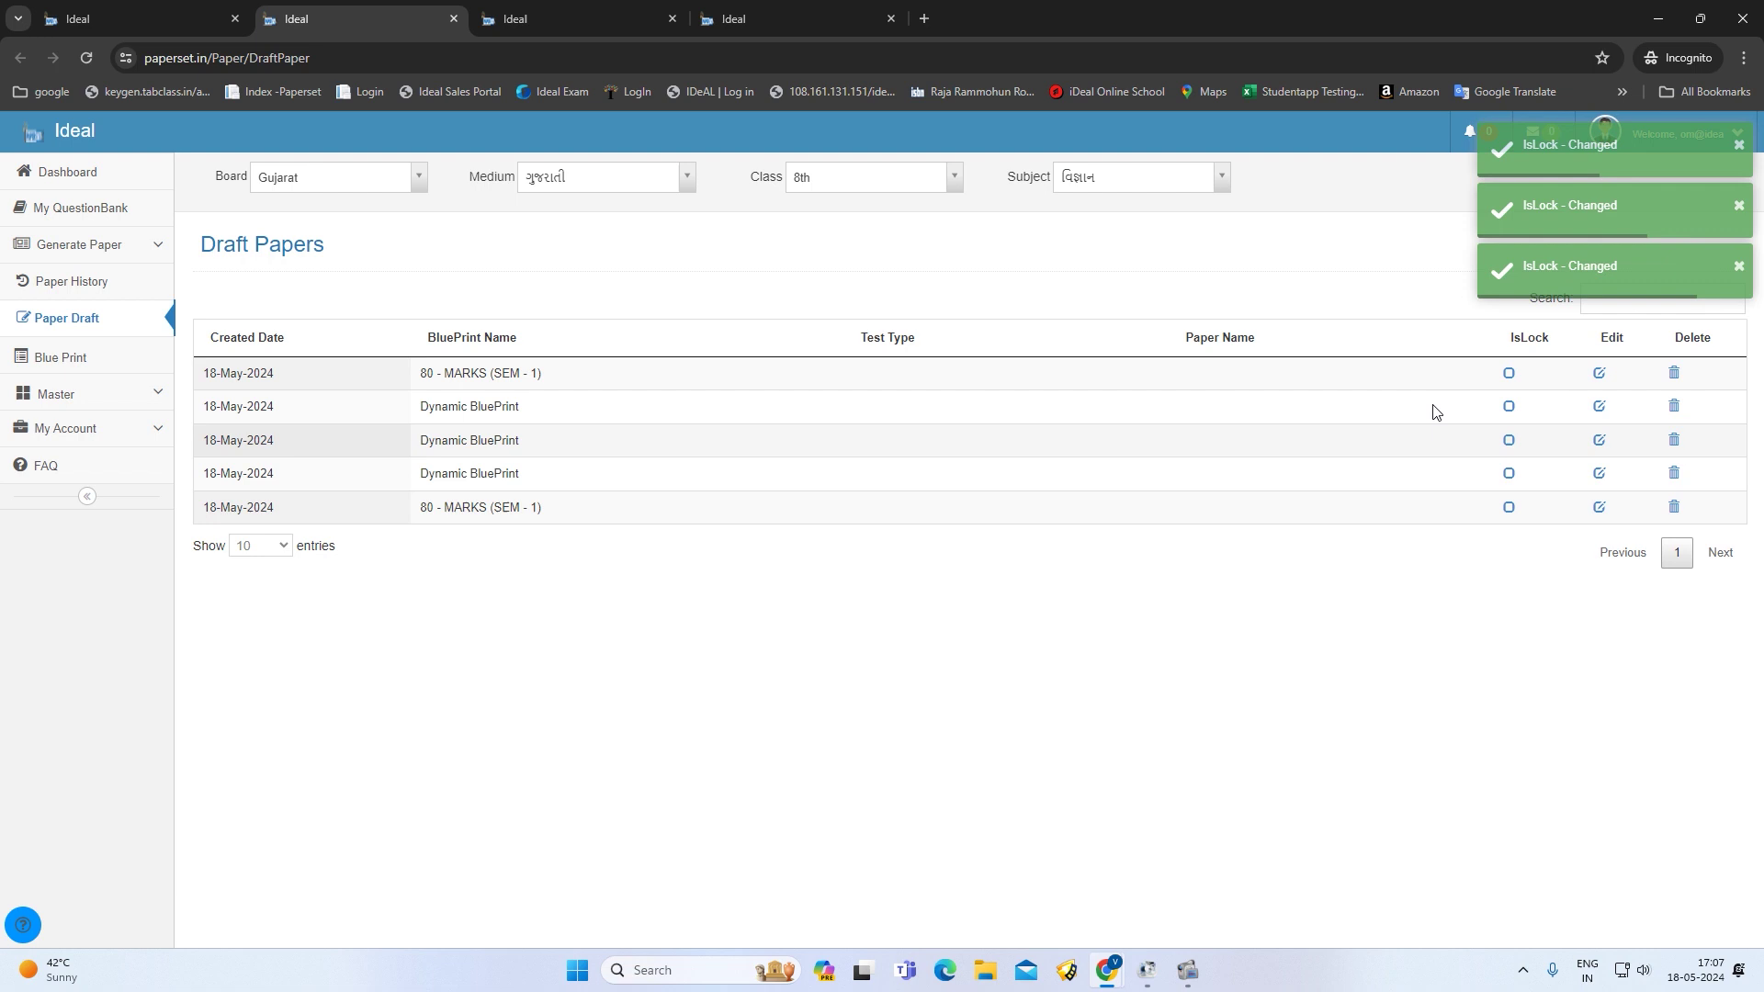
pyautogui.click(1510, 374)
pyautogui.click(1508, 406)
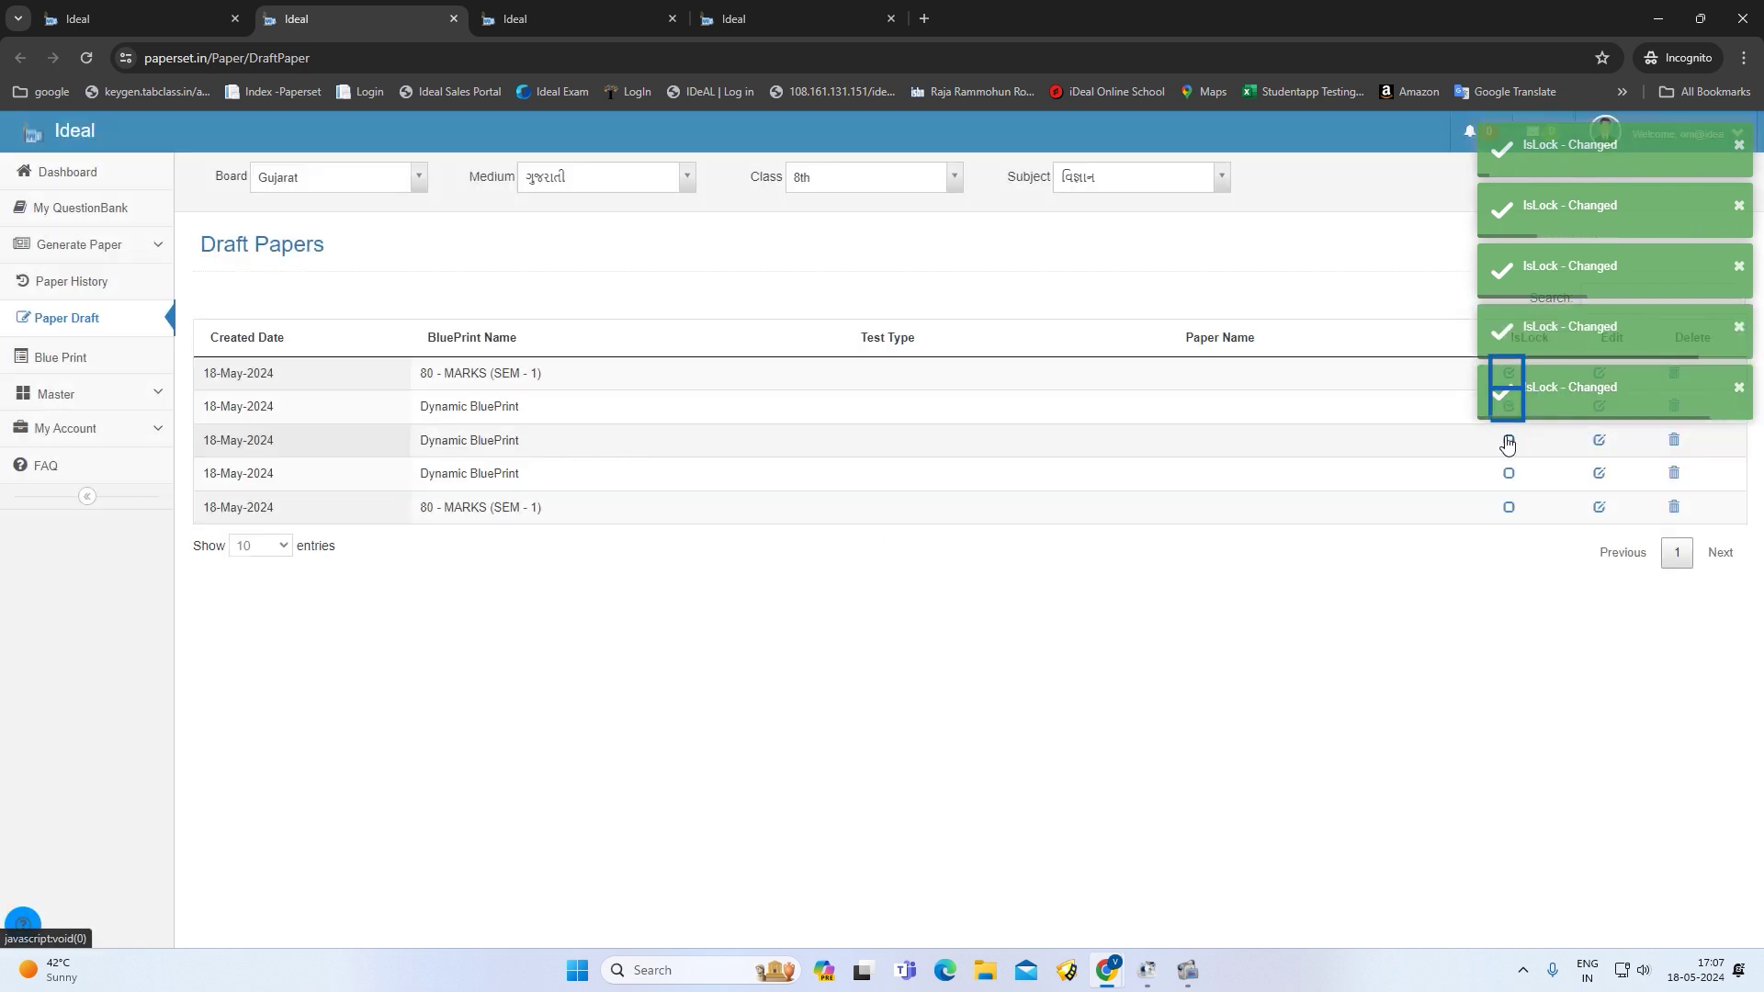
pyautogui.click(1510, 442)
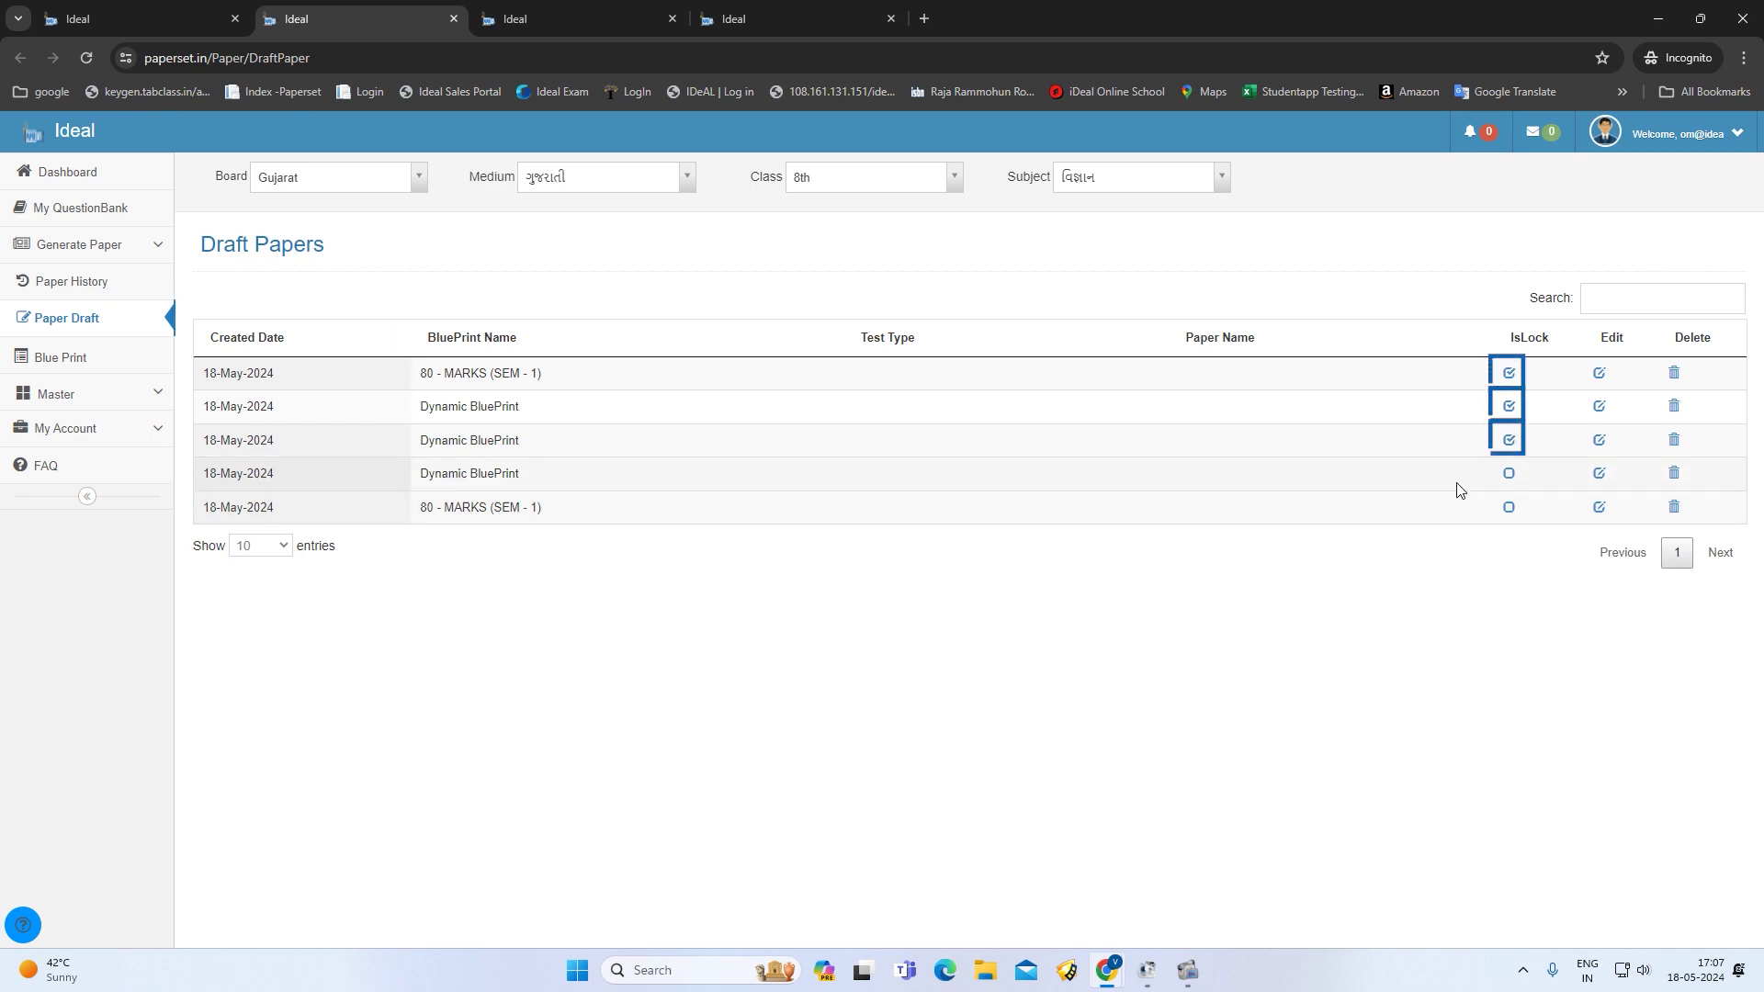
pyautogui.click(1510, 441)
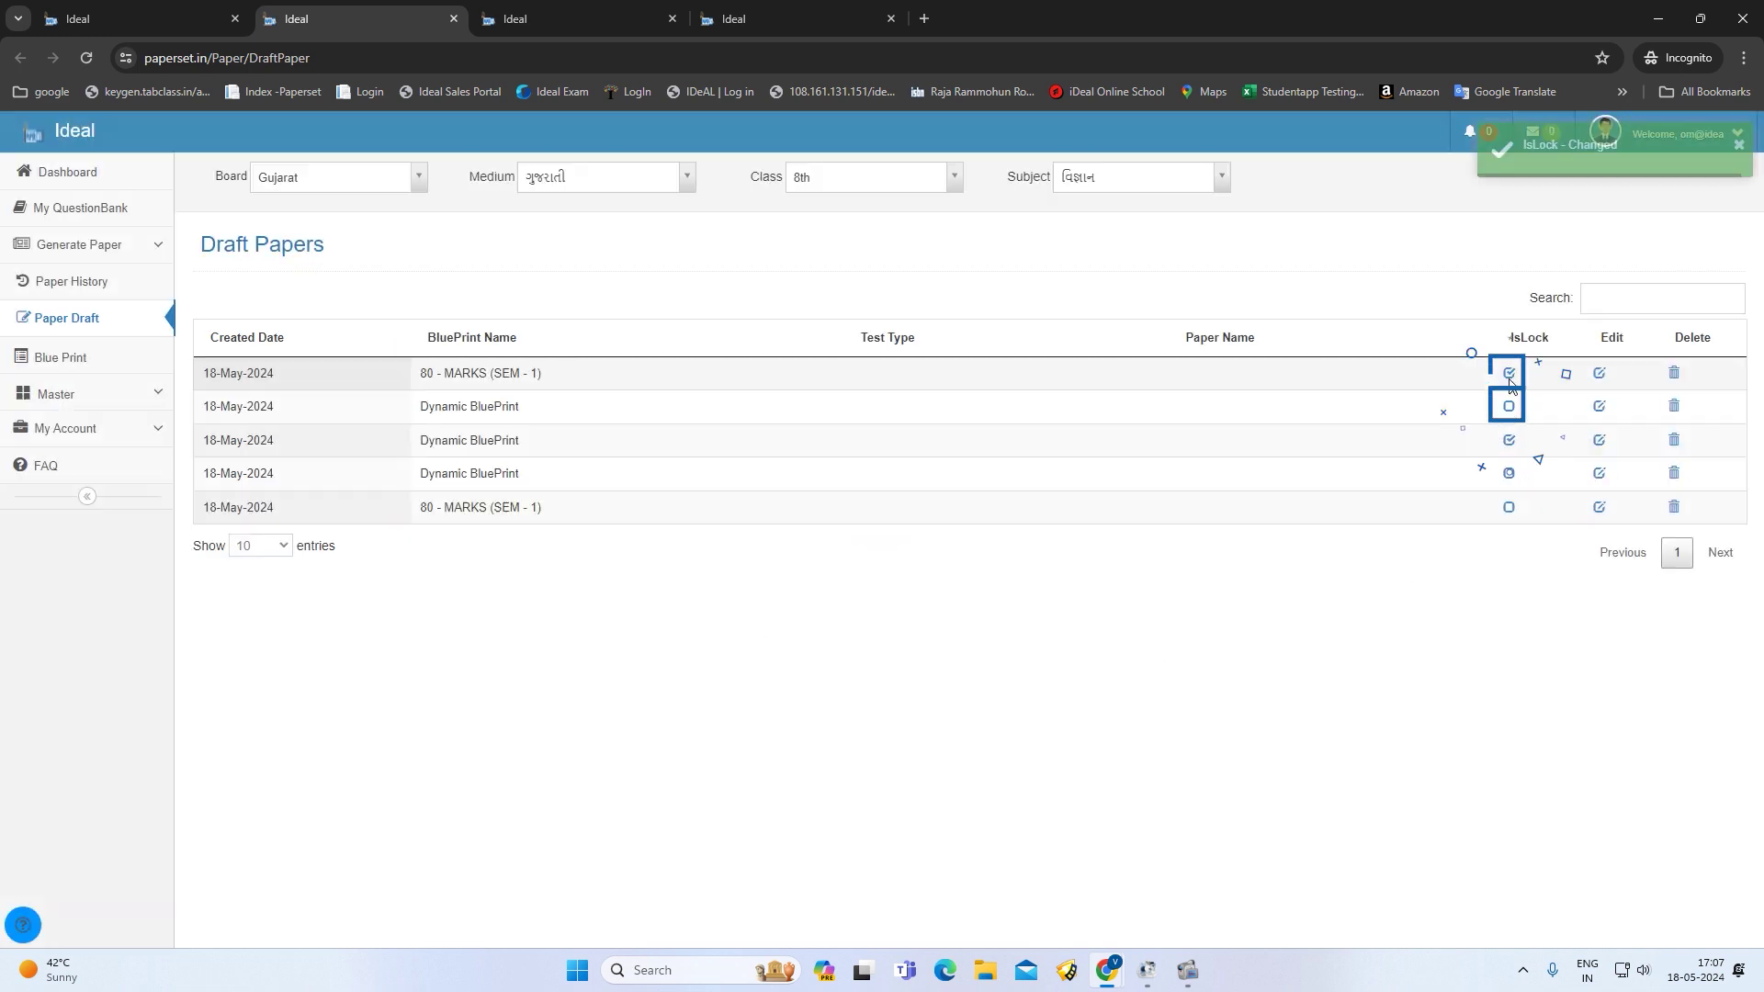
pyautogui.click(1509, 441)
pyautogui.click(1509, 441)
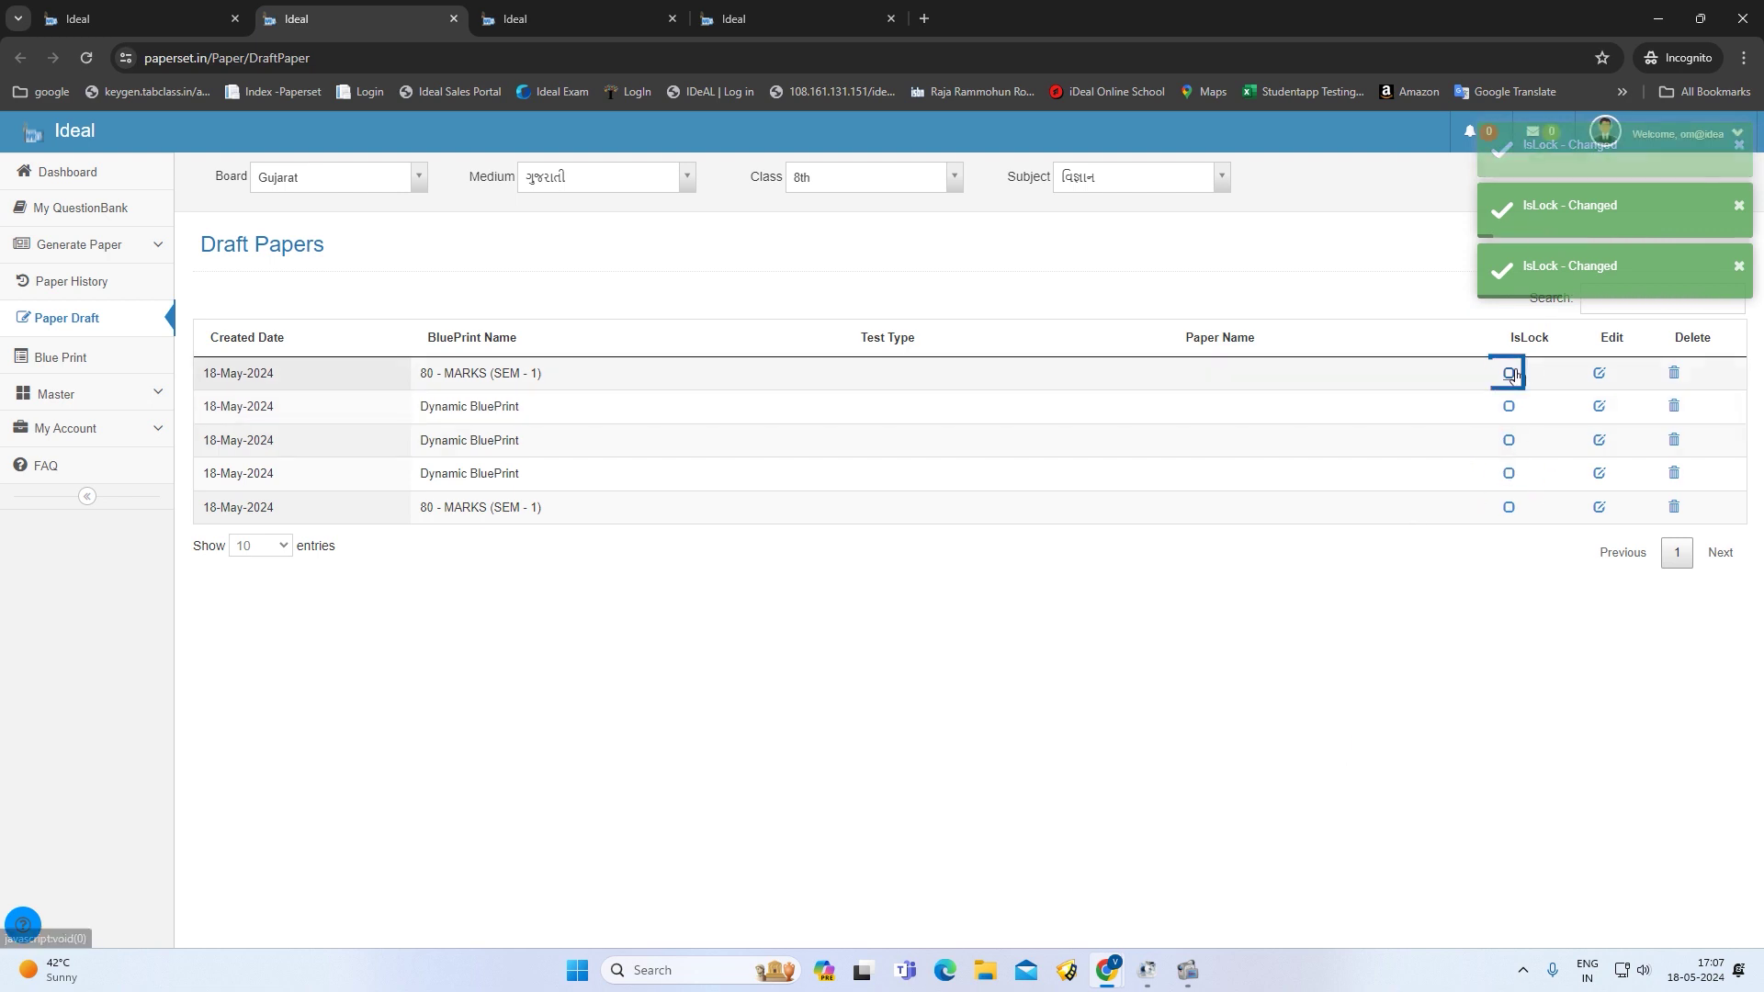
pyautogui.click(1509, 413)
pyautogui.click(1509, 408)
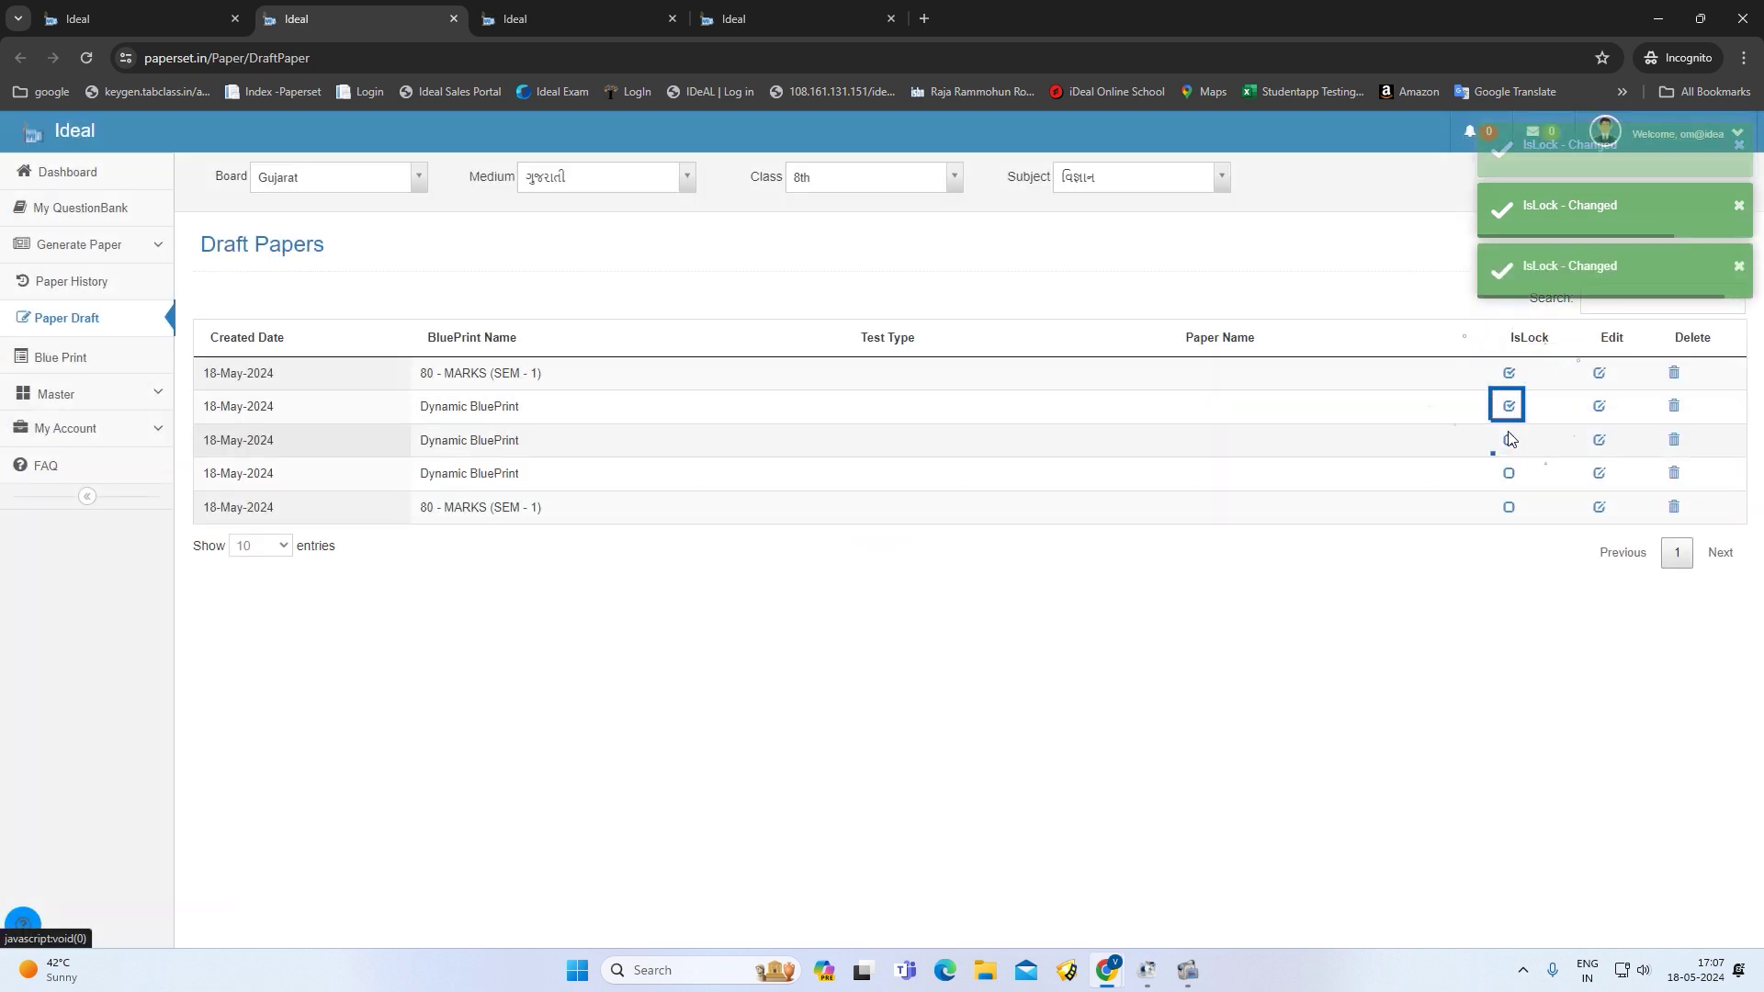
pyautogui.click(1509, 440)
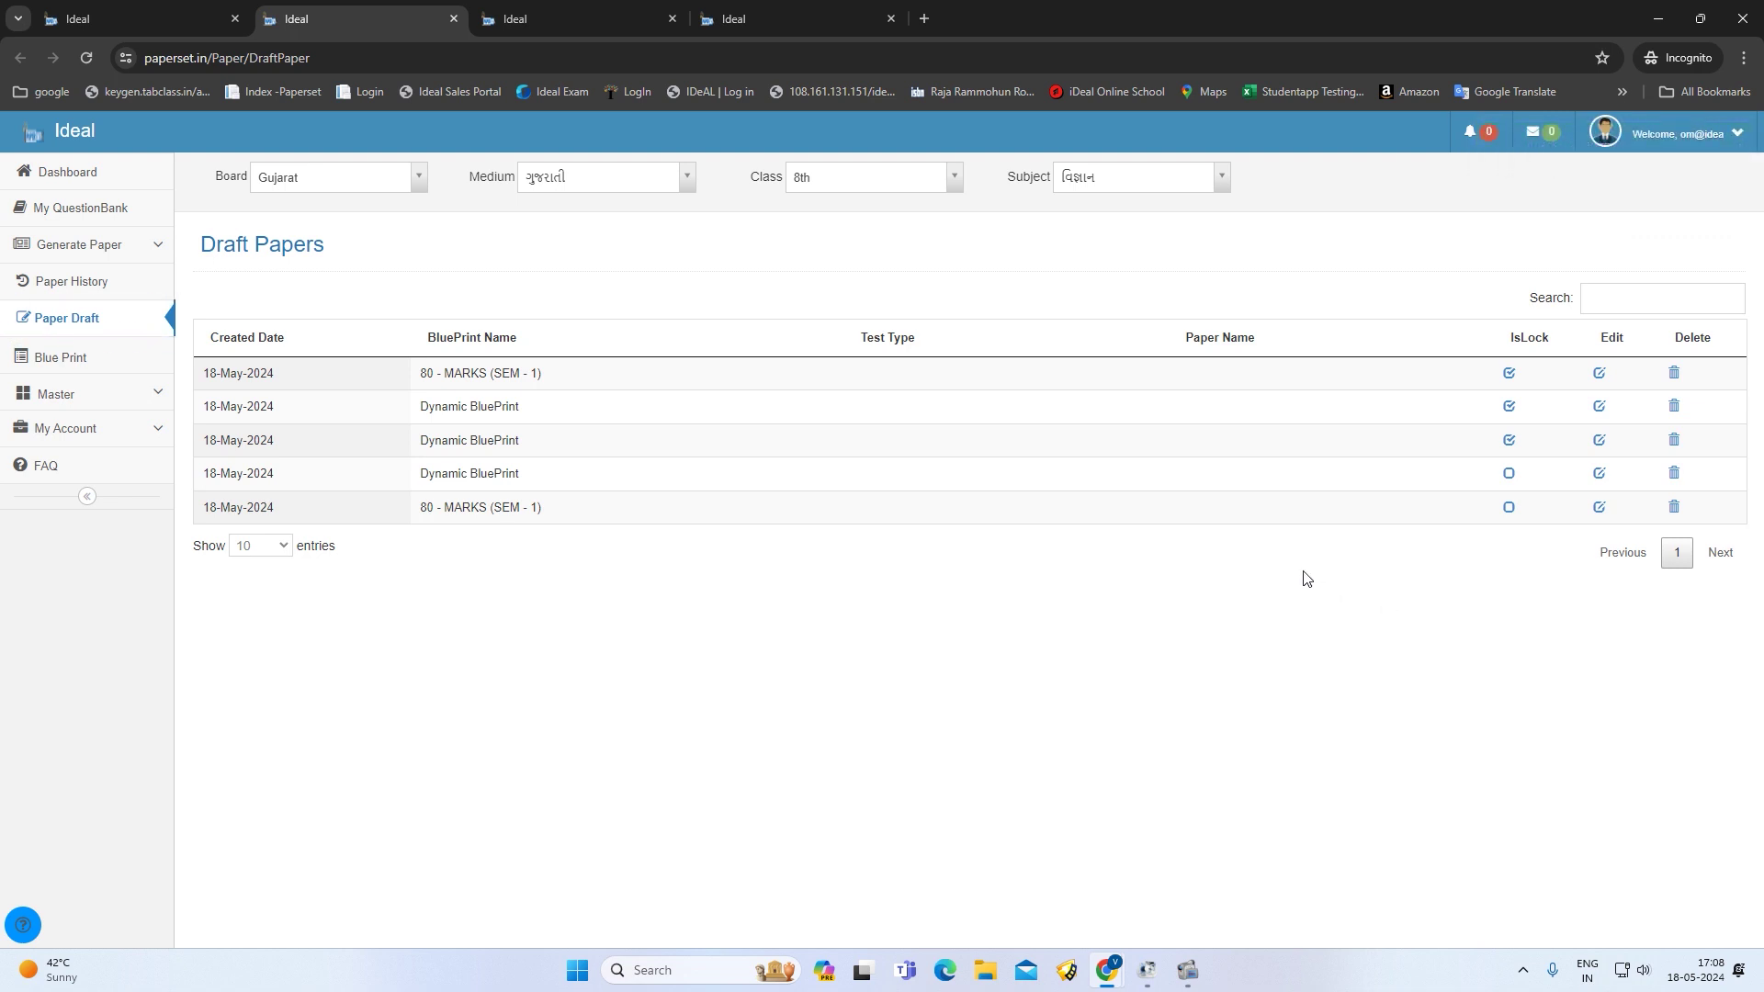
# Open the row-3 Dynamic BluePrint draft and reload questions 5 and 7 with new ones
pyautogui.click(1599, 441)
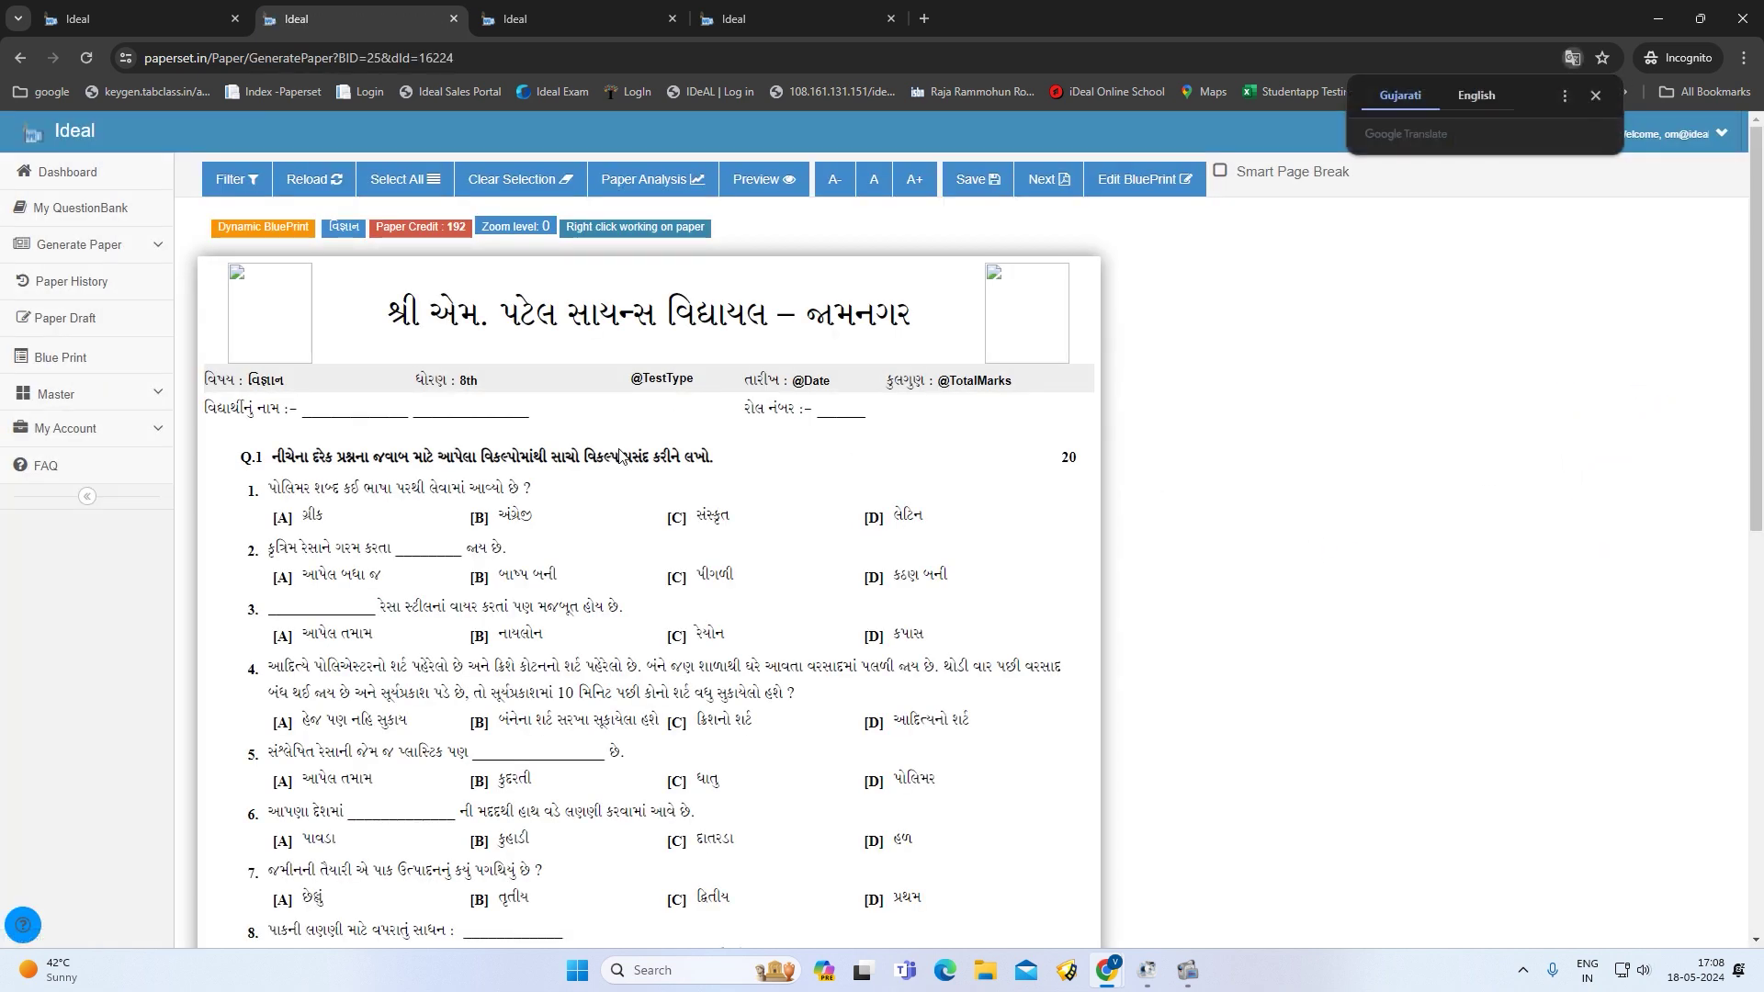
pyautogui.scroll(-4, 451, 452)
pyautogui.rightClick(548, 428)
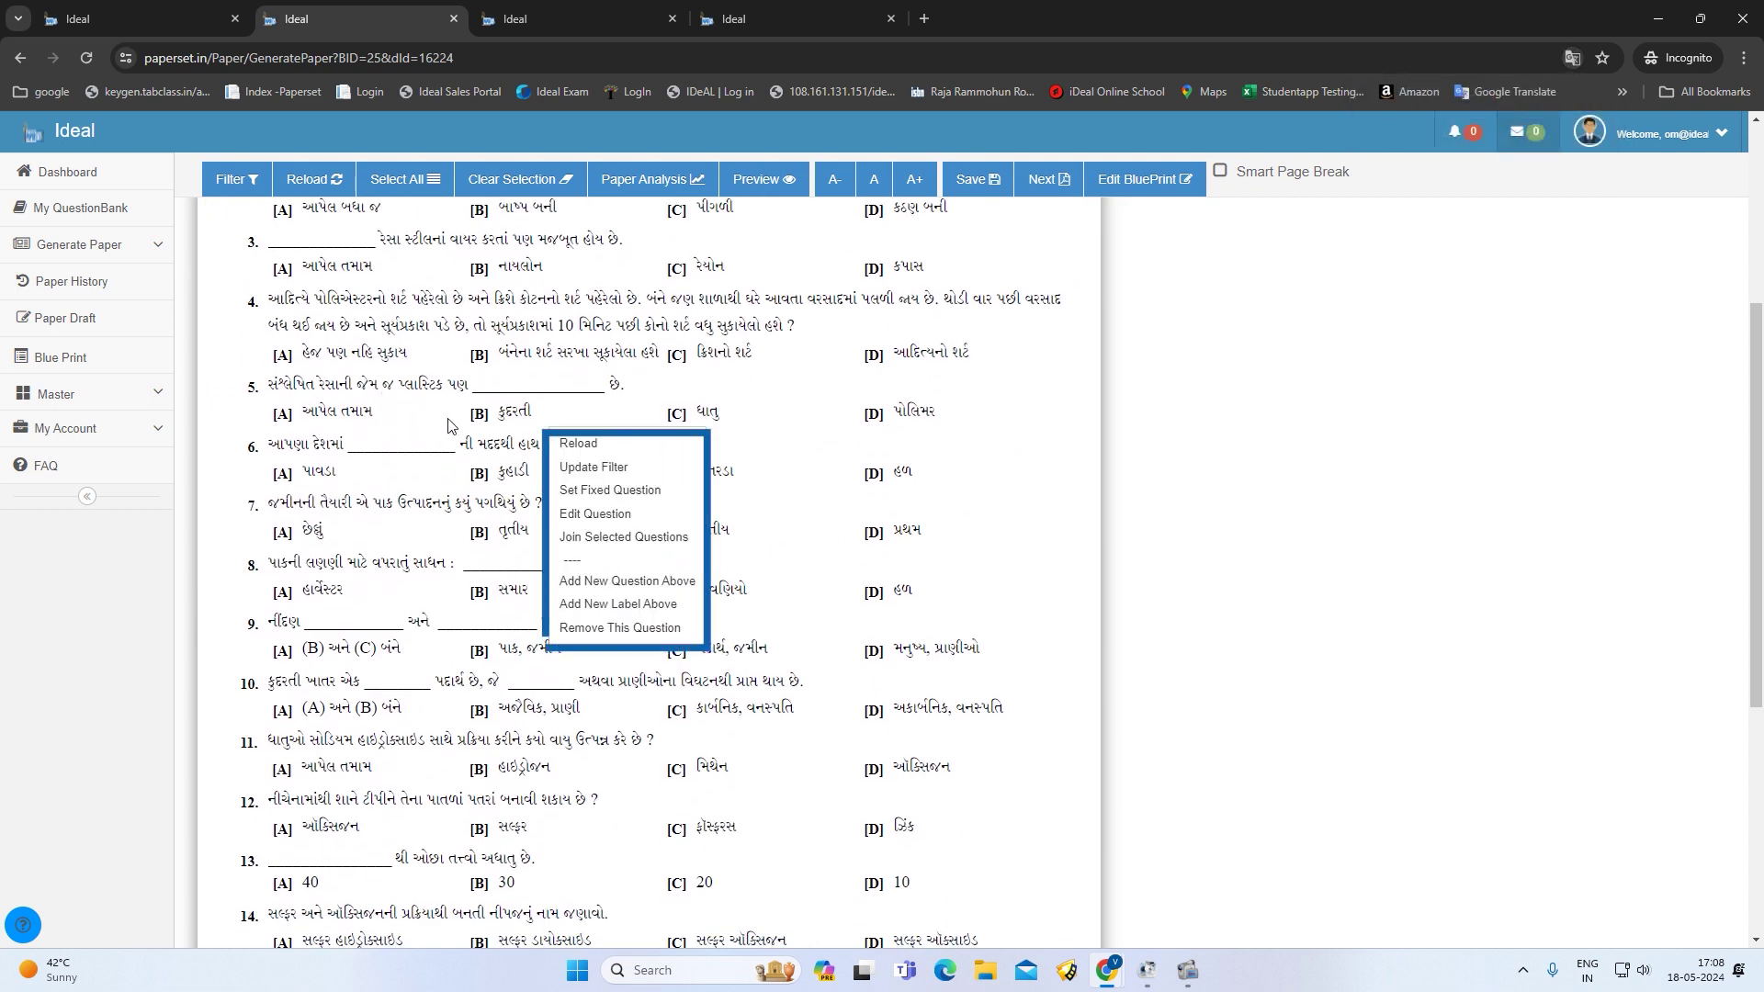
pyautogui.click(603, 443)
pyautogui.rightClick(465, 388)
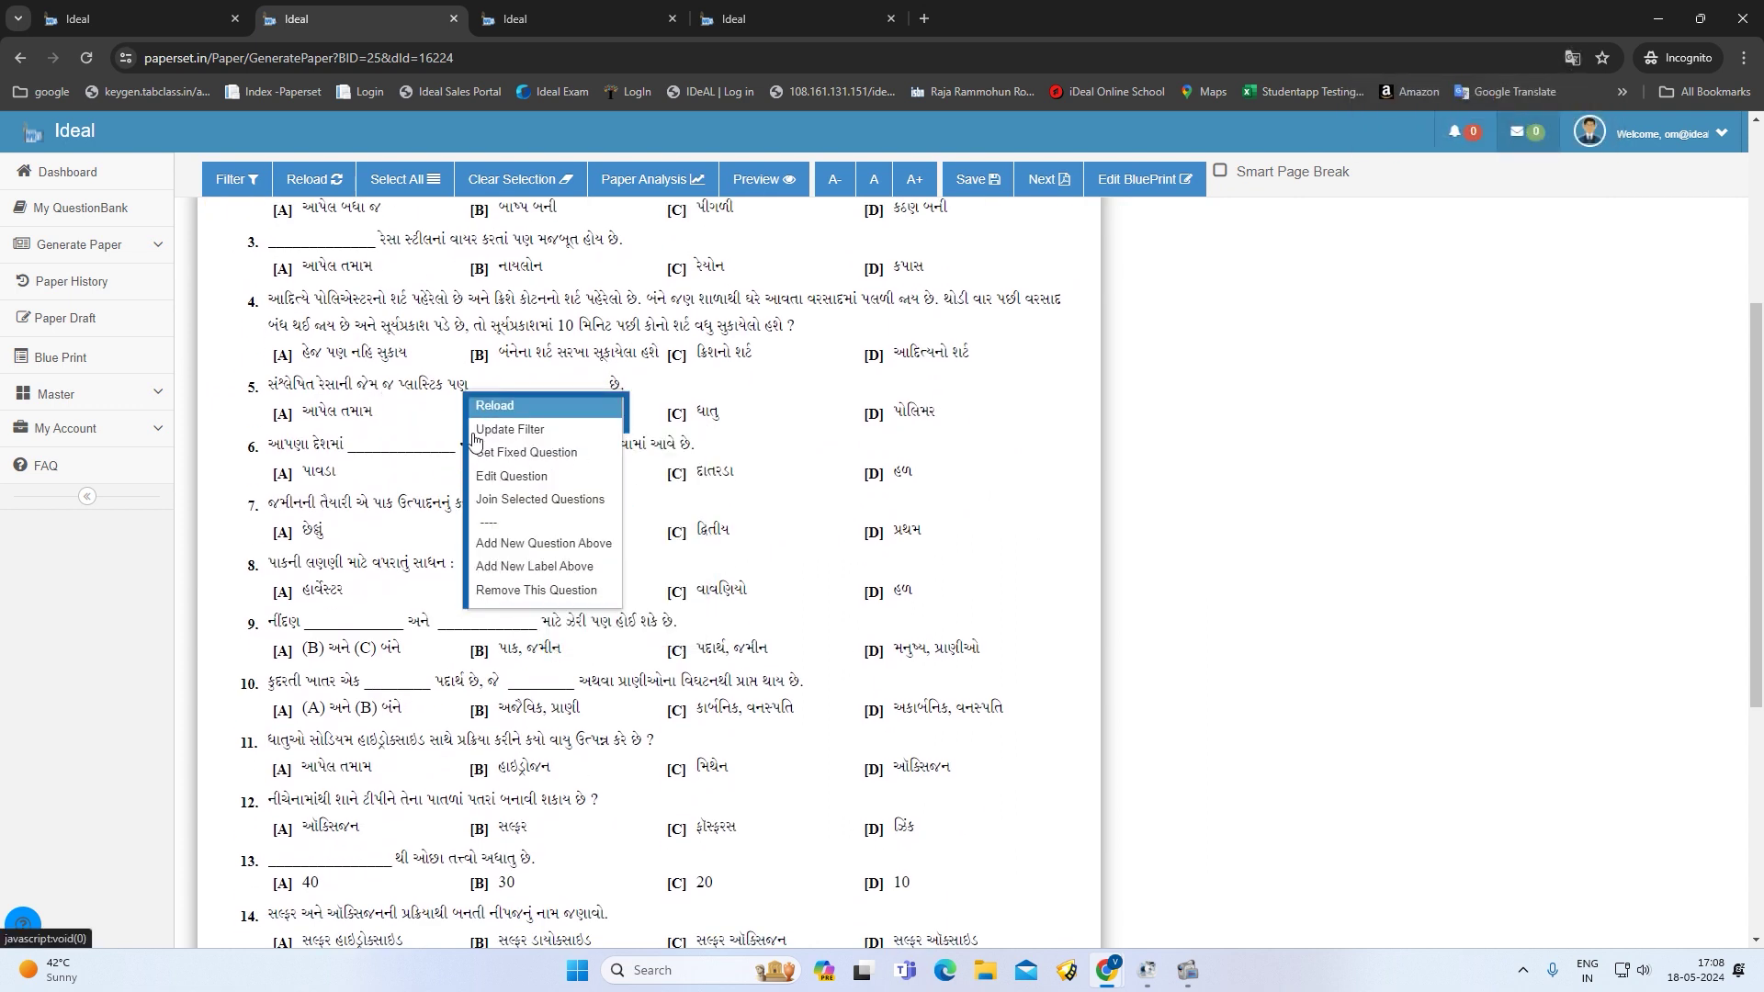
pyautogui.click(478, 402)
pyautogui.rightClick(355, 508)
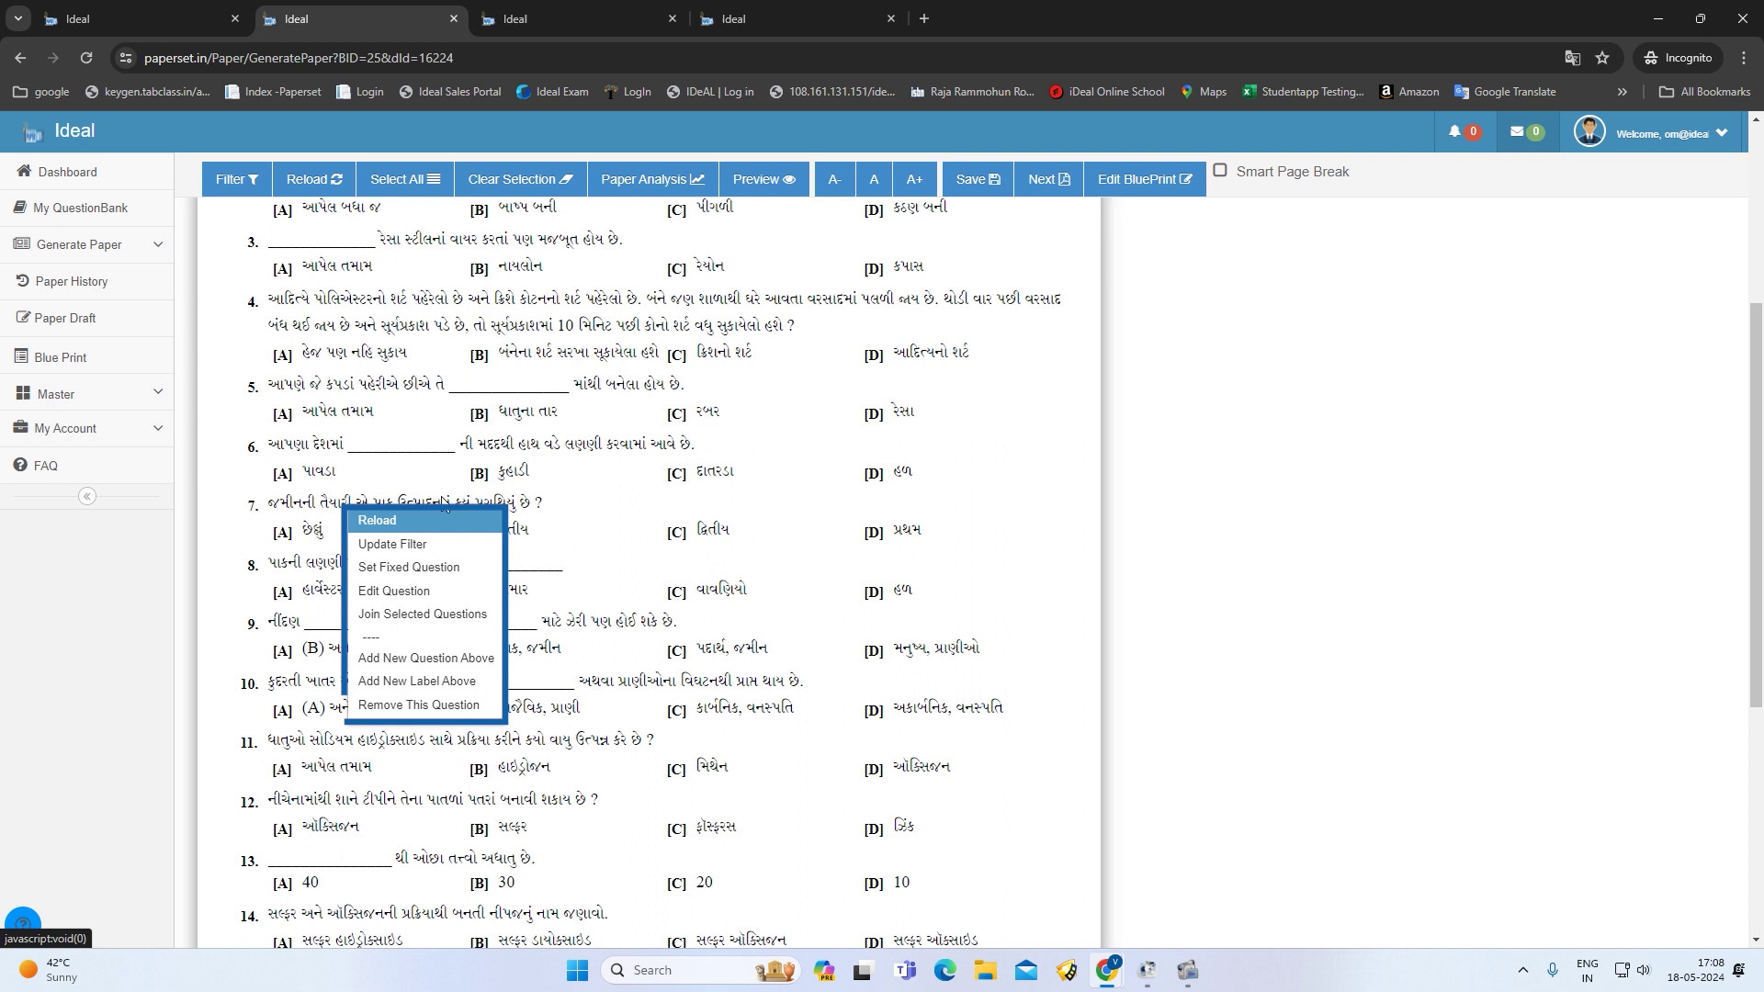
pyautogui.click(383, 521)
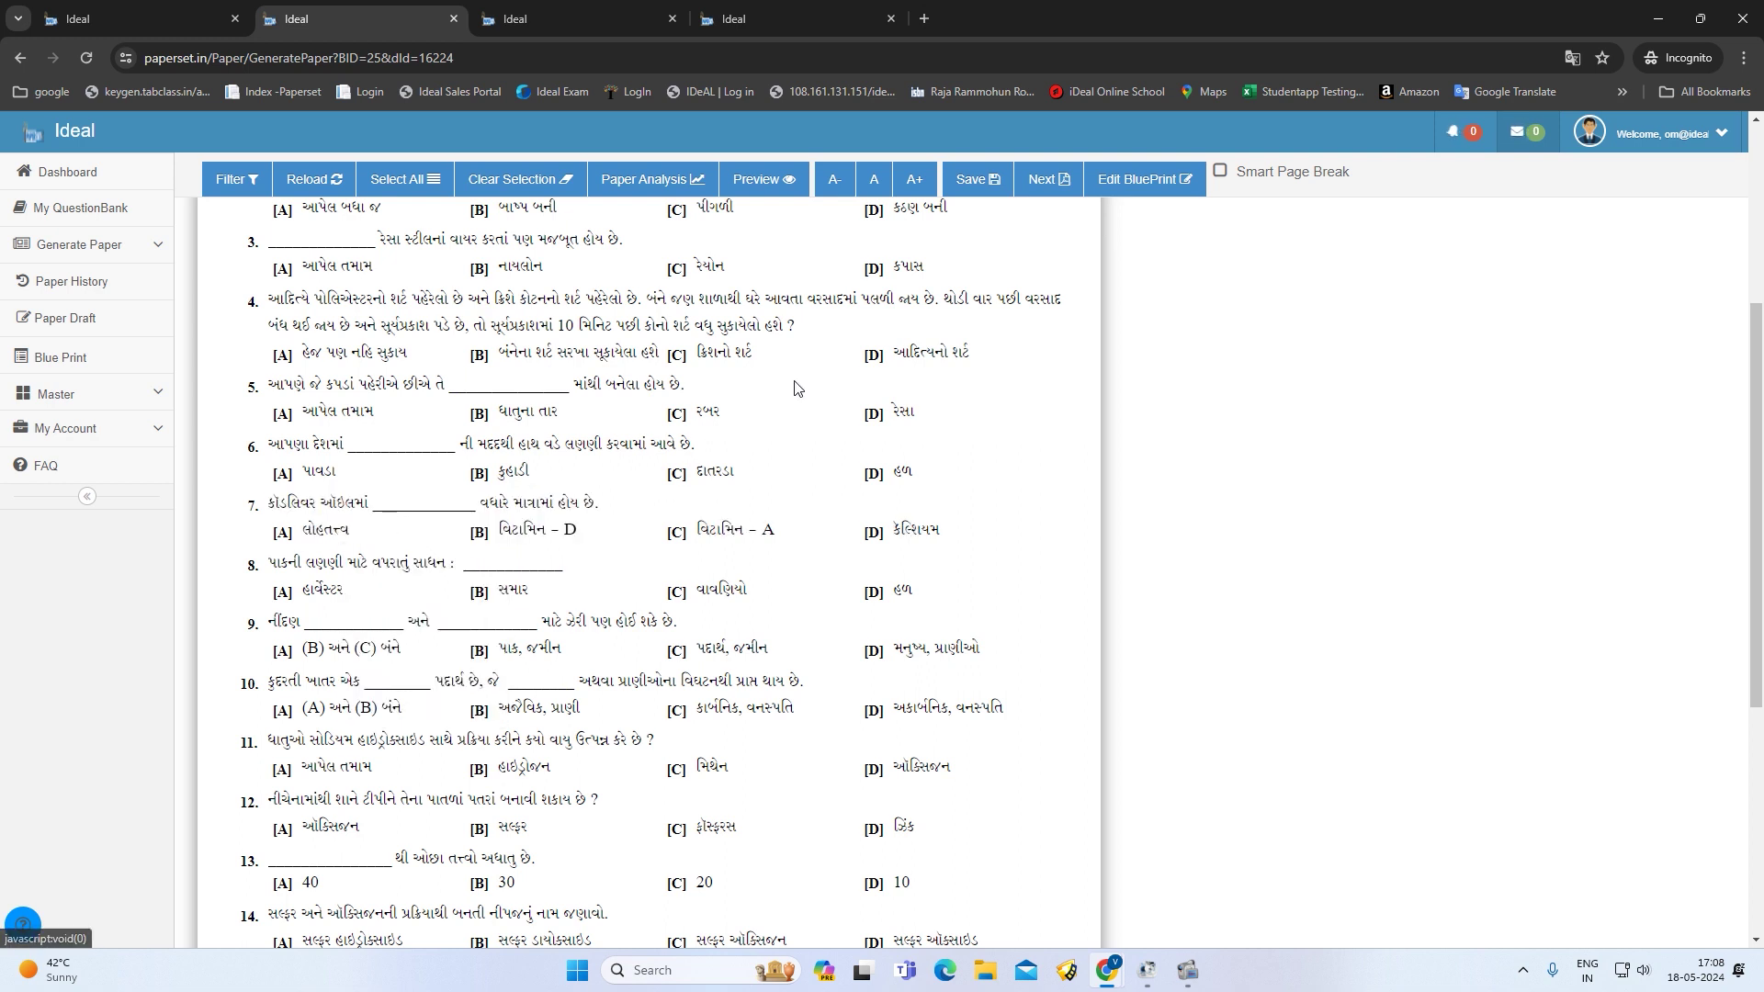
# Save the edited Dynamic BluePrint draft and go back to the dashboard
pyautogui.click(954, 188)
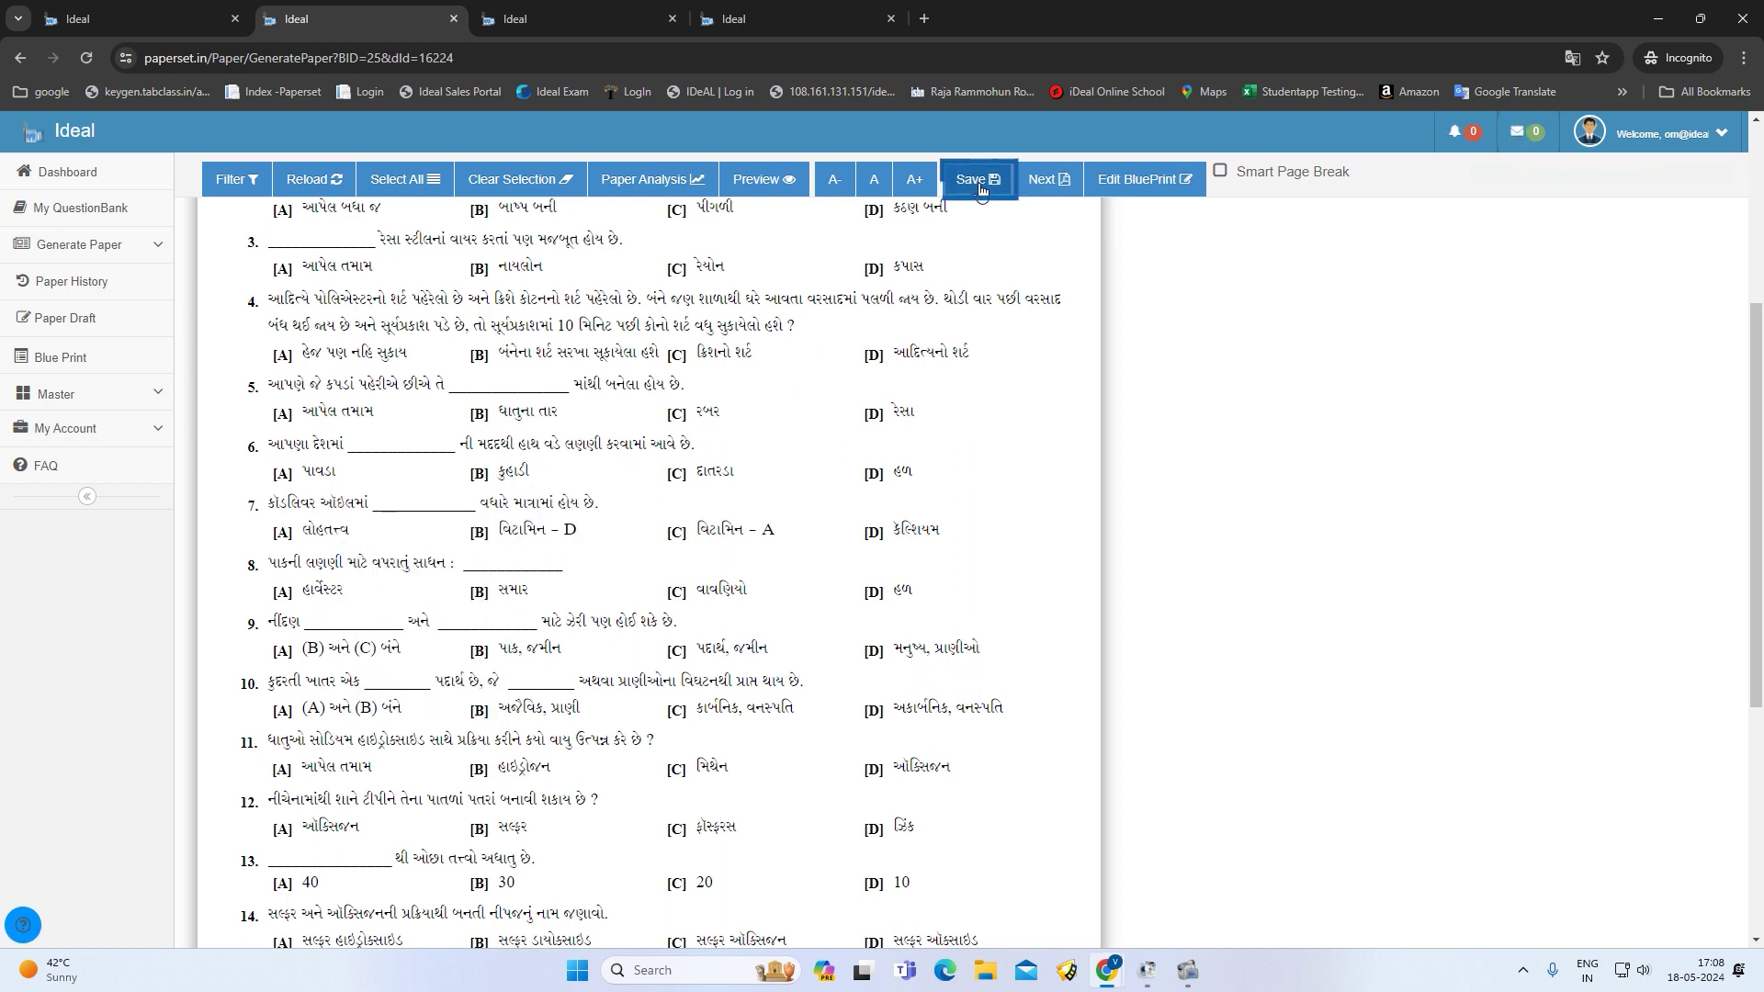
pyautogui.click(604, 15)
pyautogui.click(157, 18)
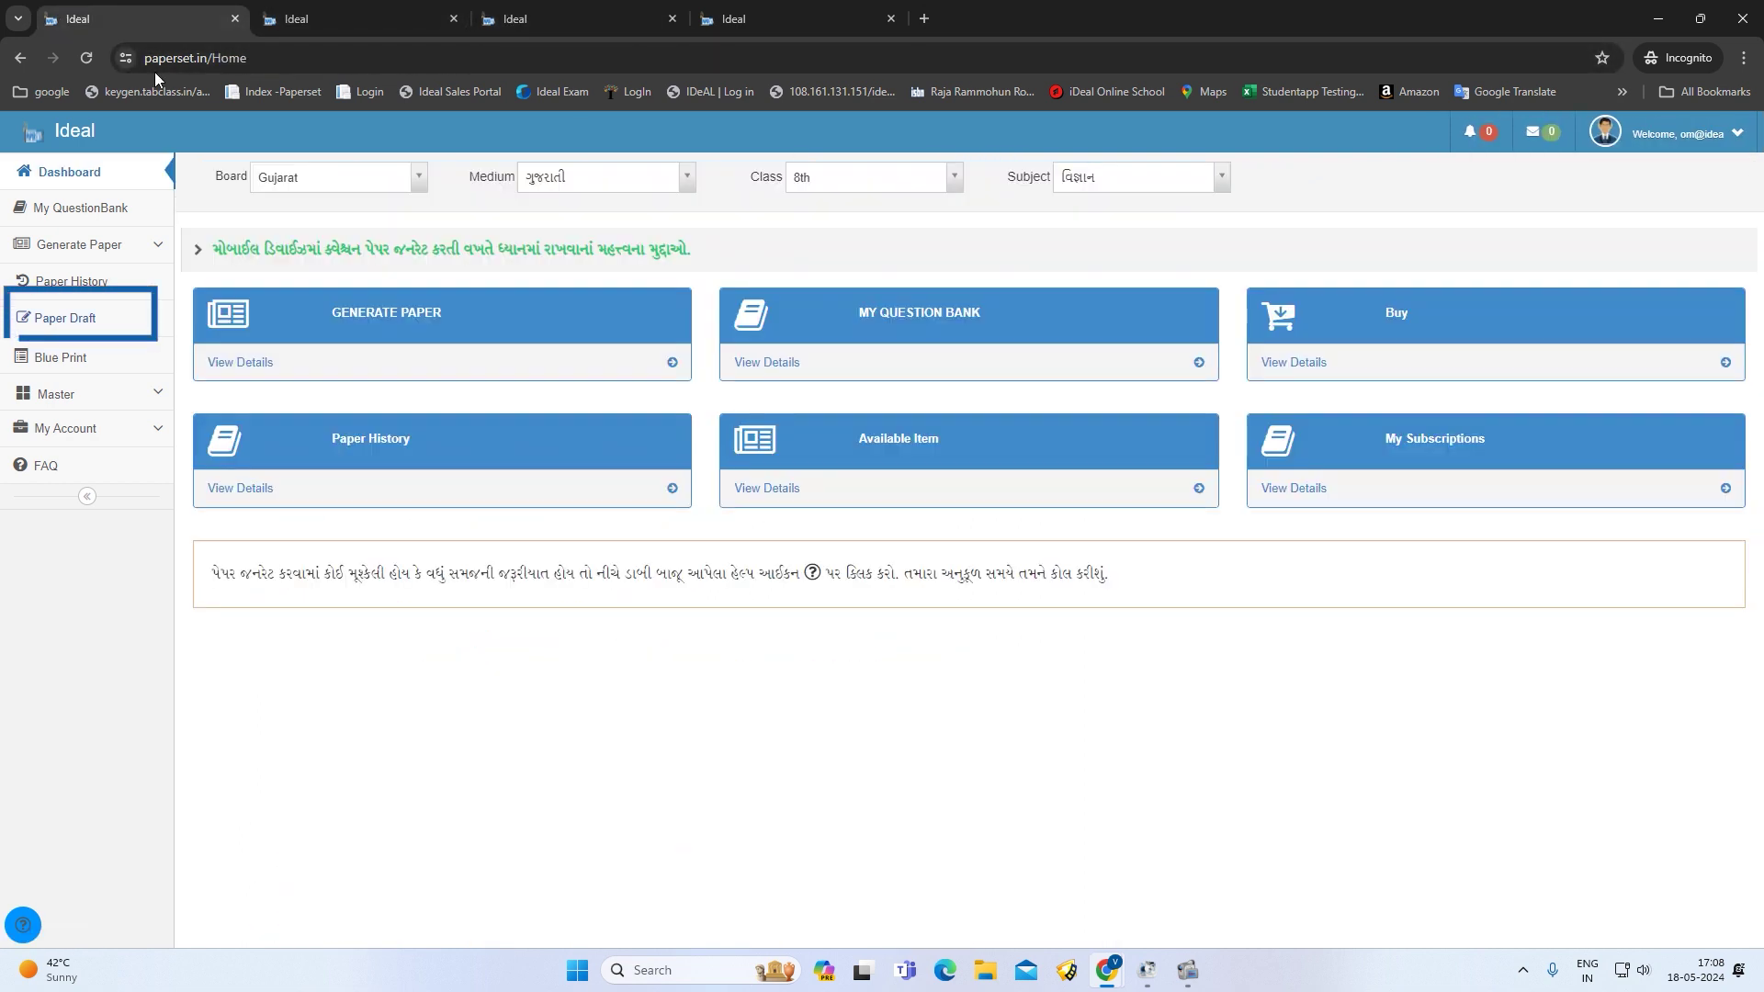
# From Paper Draft in the sidebar, lock the top Dynamic BluePrint draft
pyautogui.click(124, 336)
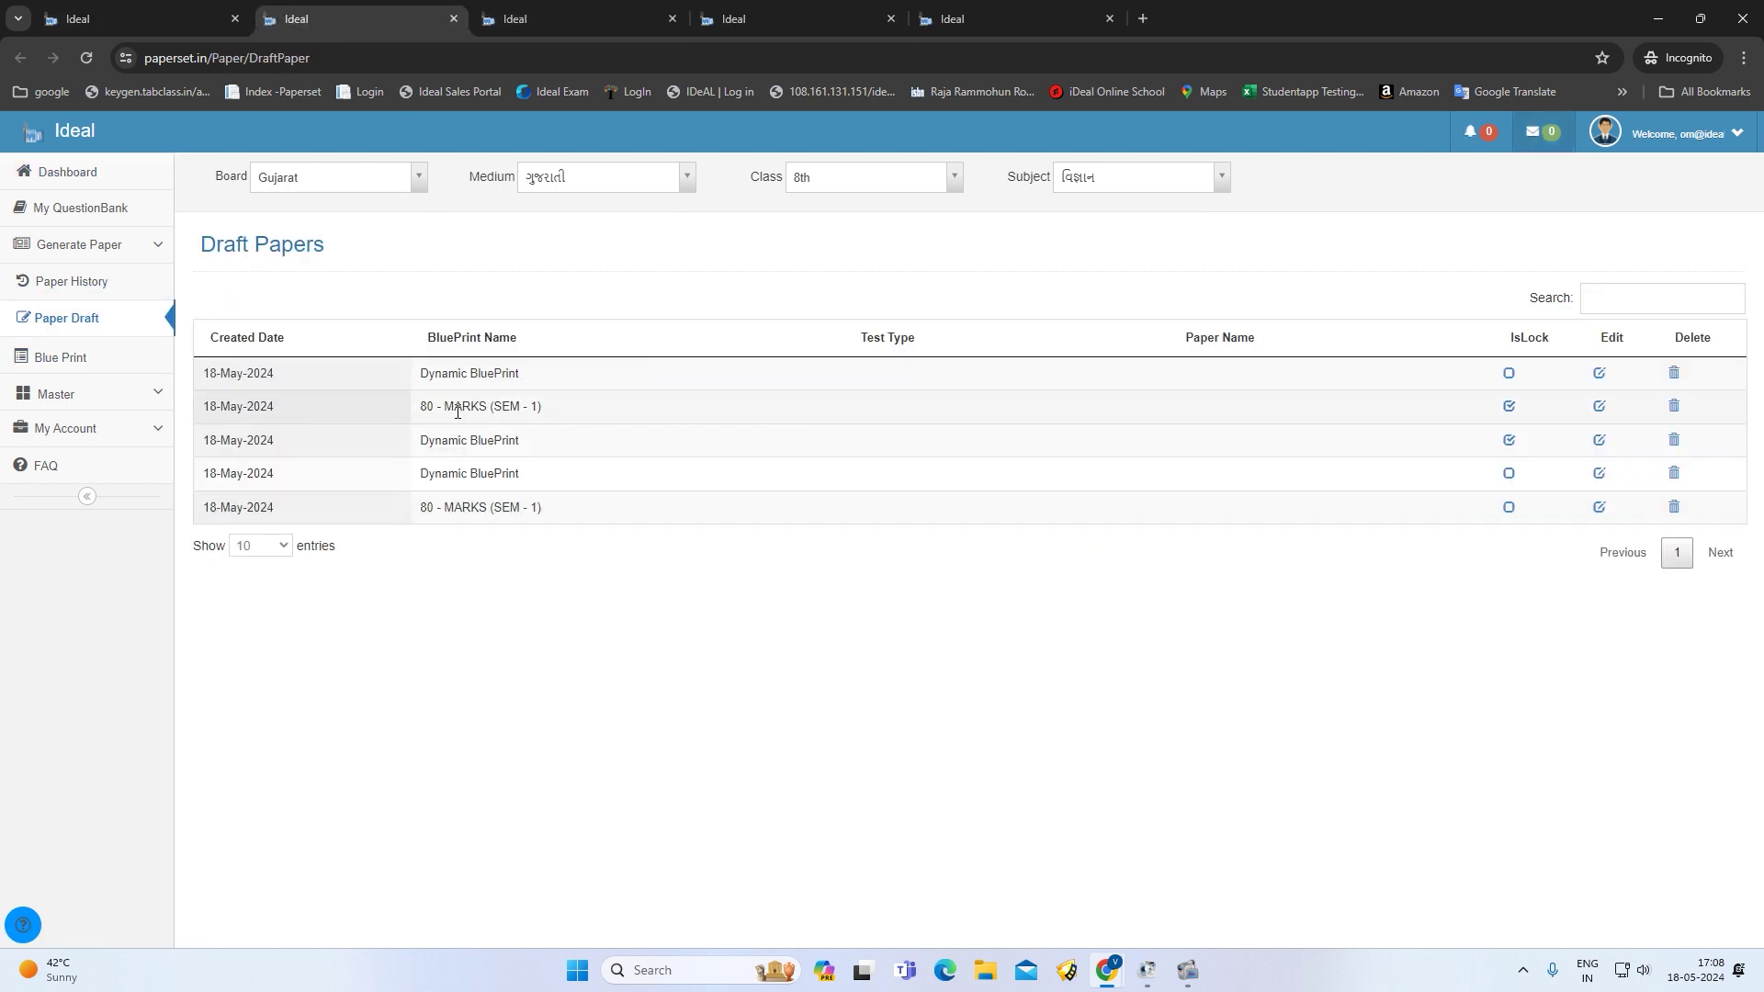
pyautogui.click(1507, 373)
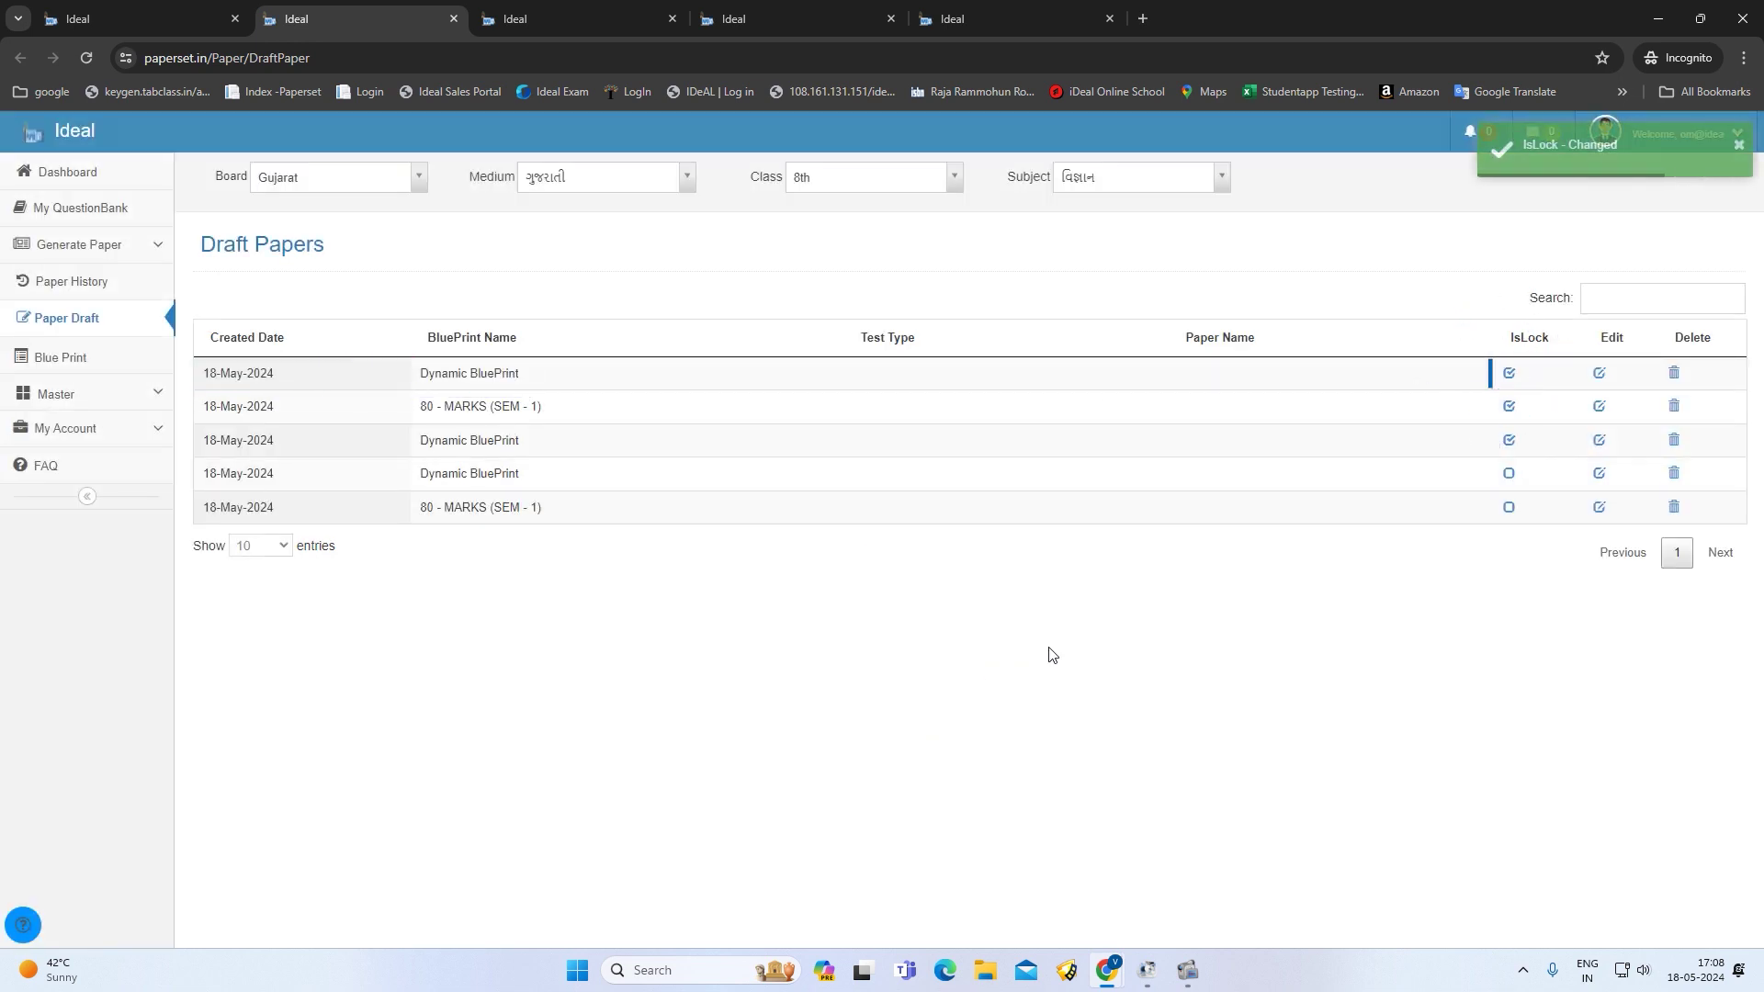